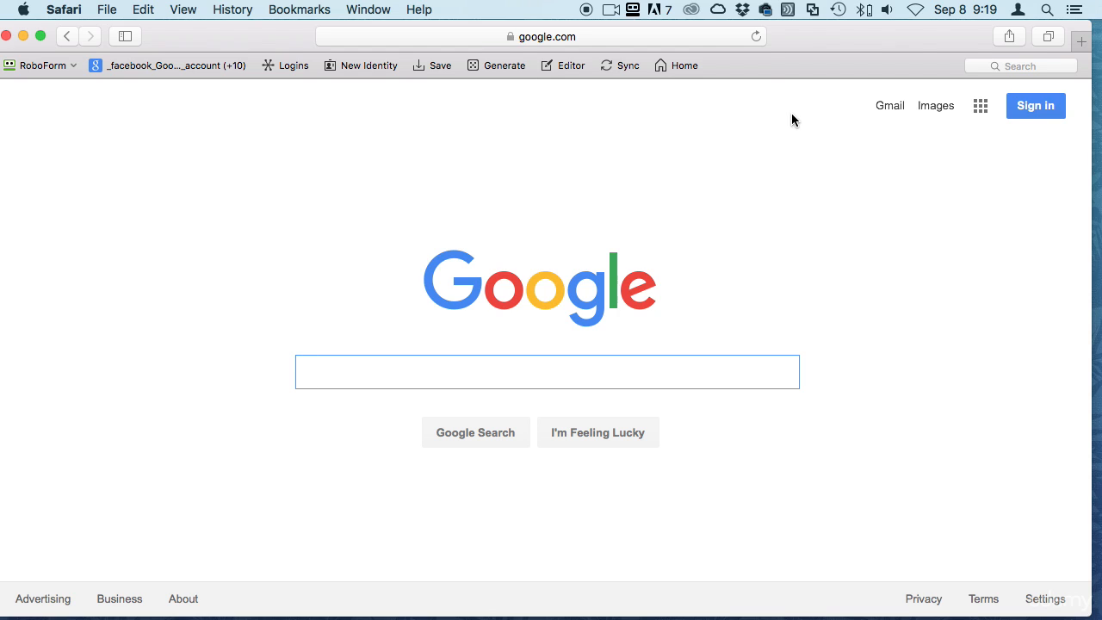
Search Google for 'developer paypal'
text(develo)
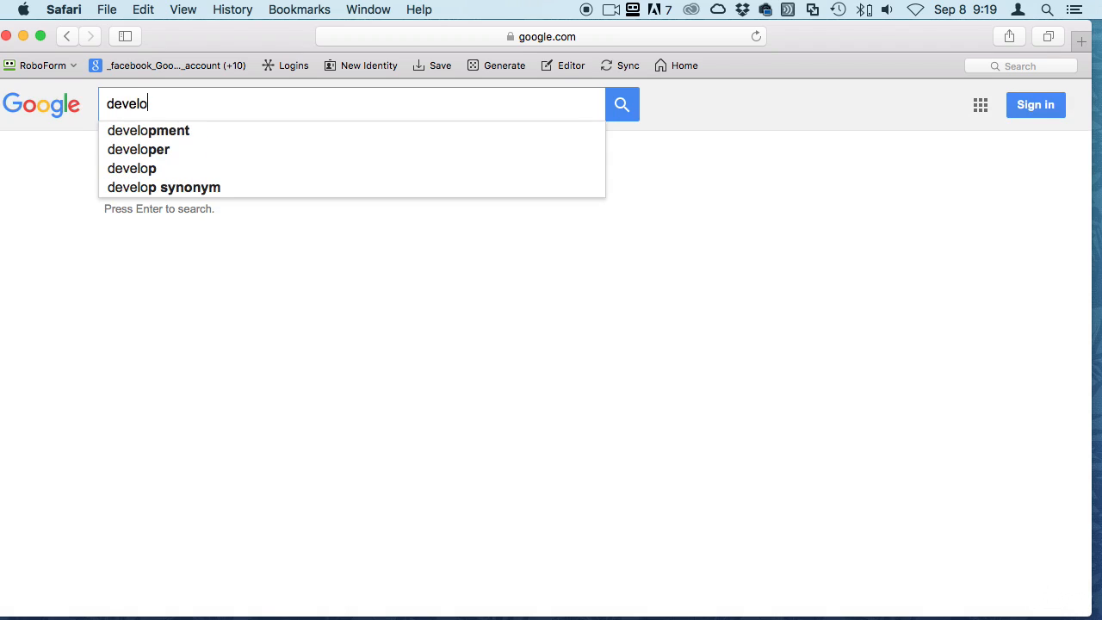
text(per paypal)
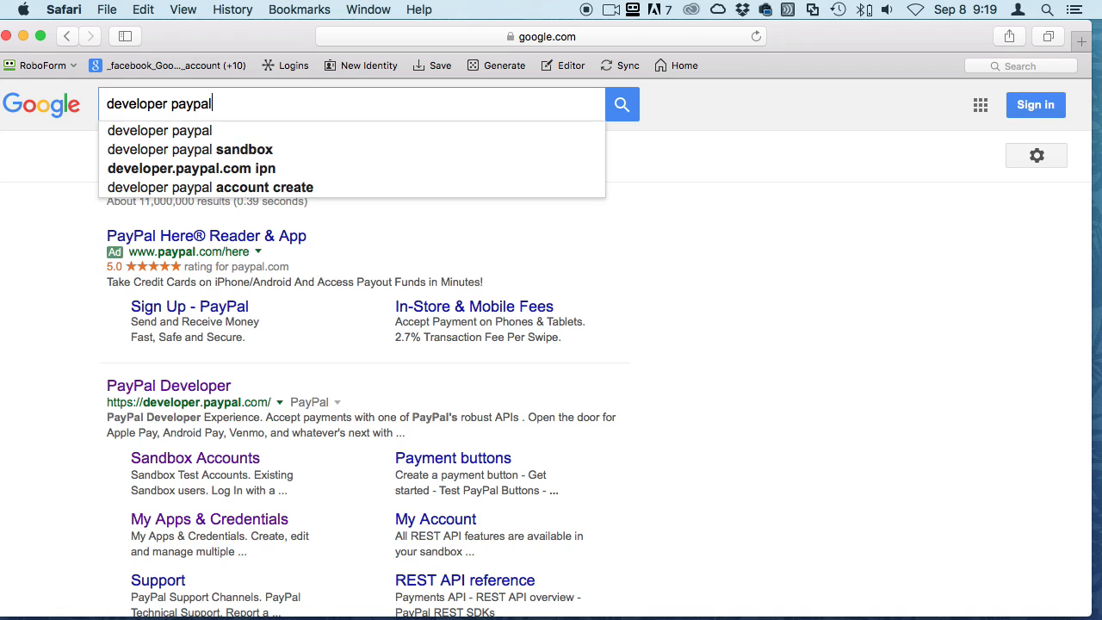
key(Return)
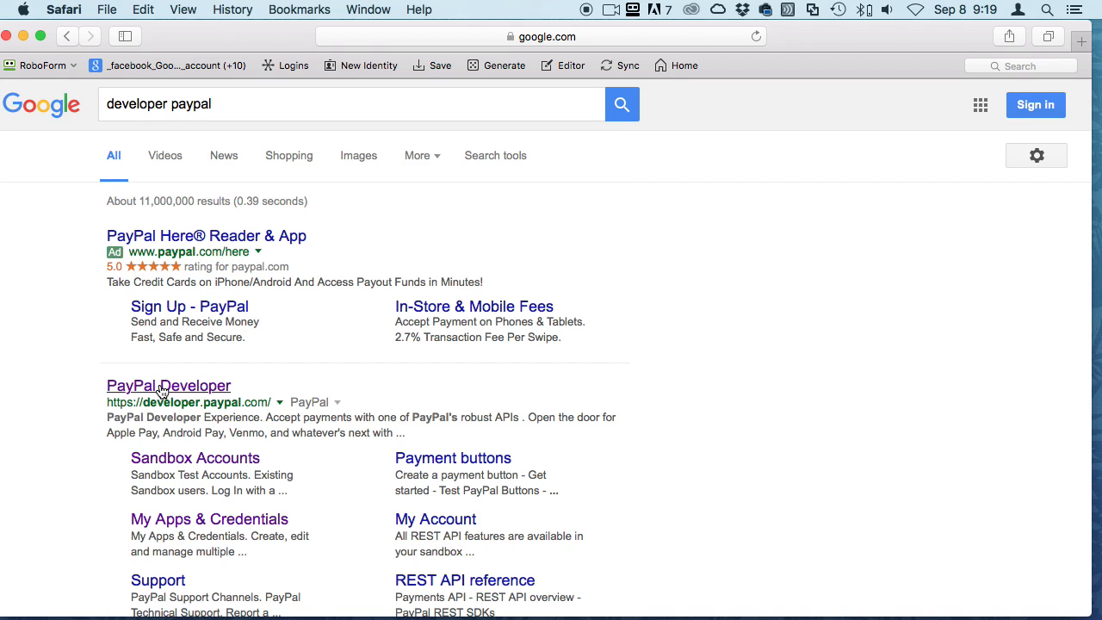
Open the PayPal Developer result and check its developer.paypal.com address
click(162, 389)
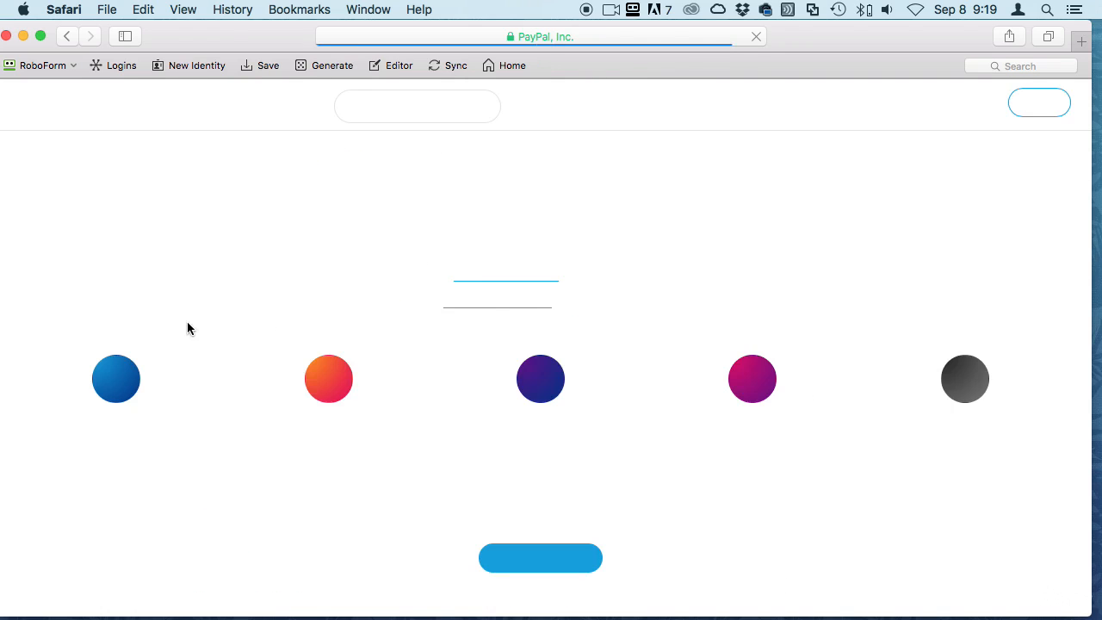
click(503, 35)
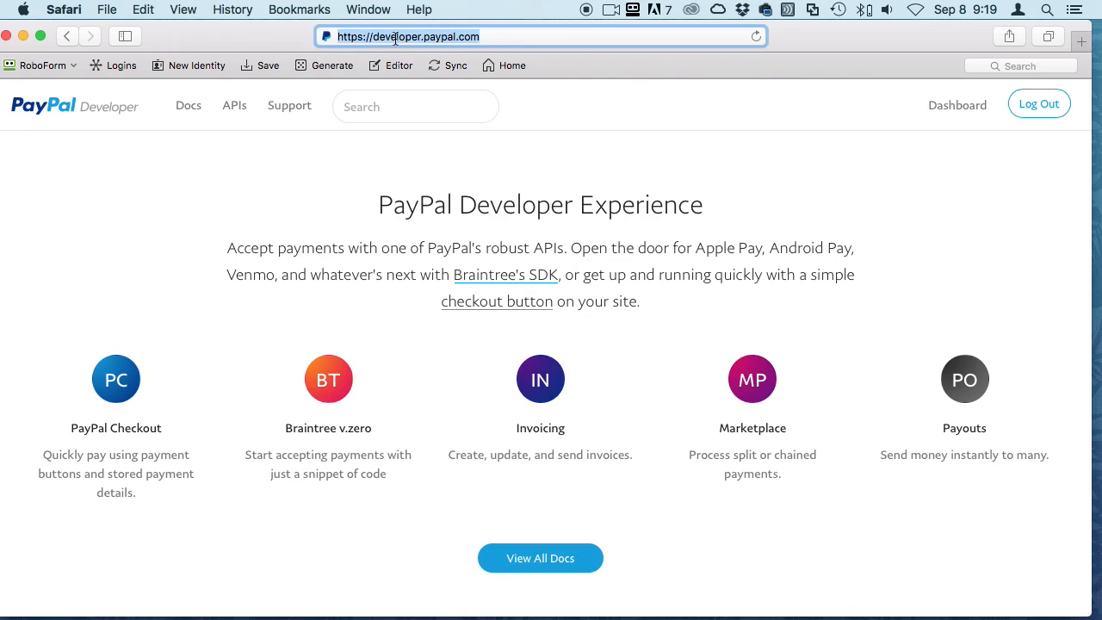
click(732, 182)
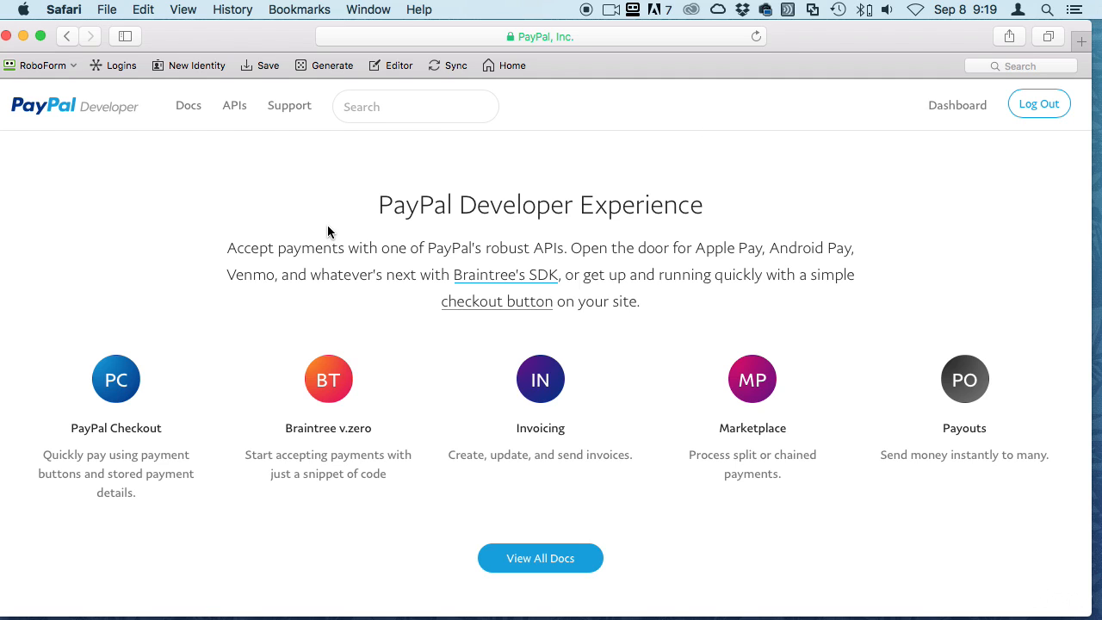
click(464, 36)
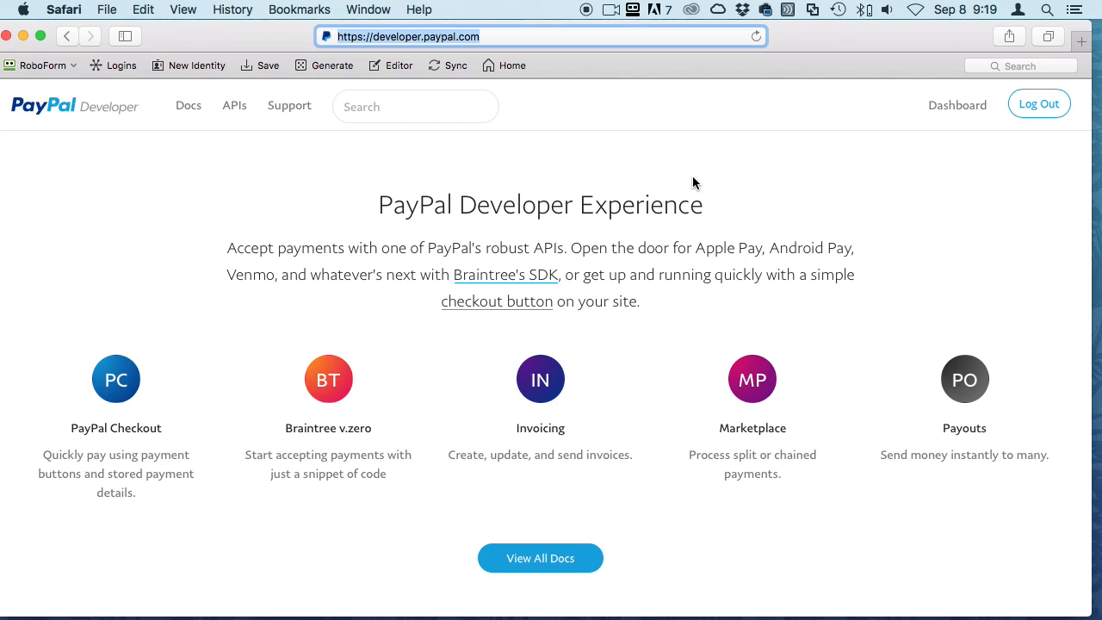
drag(362, 34, 576, 30)
click(990, 191)
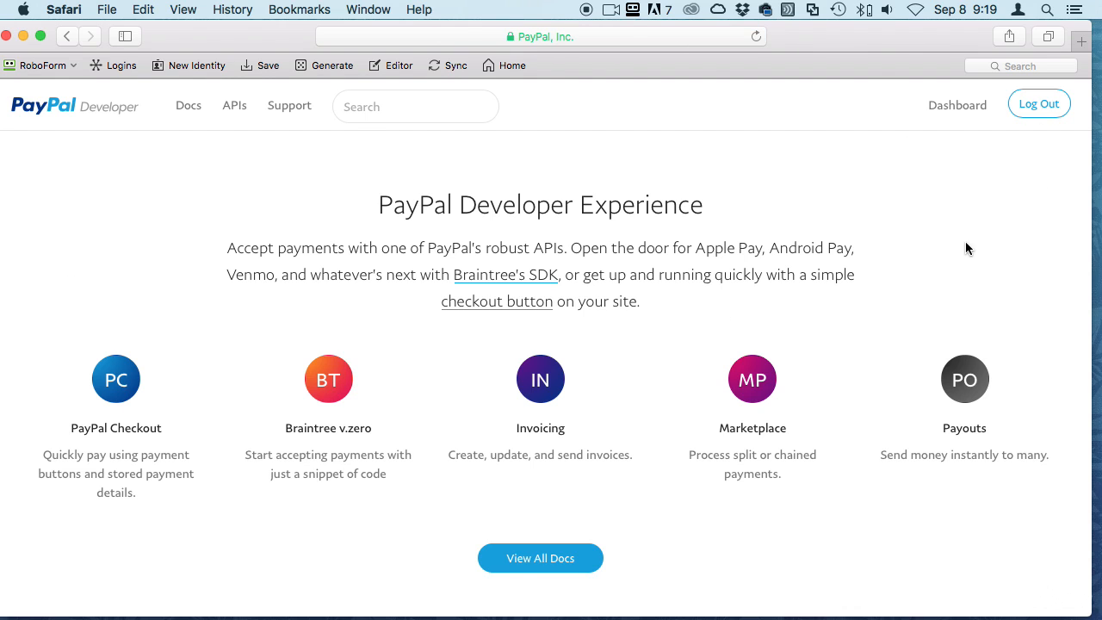
Open the Dashboard's My Apps & Credentials page and scroll through it
click(946, 106)
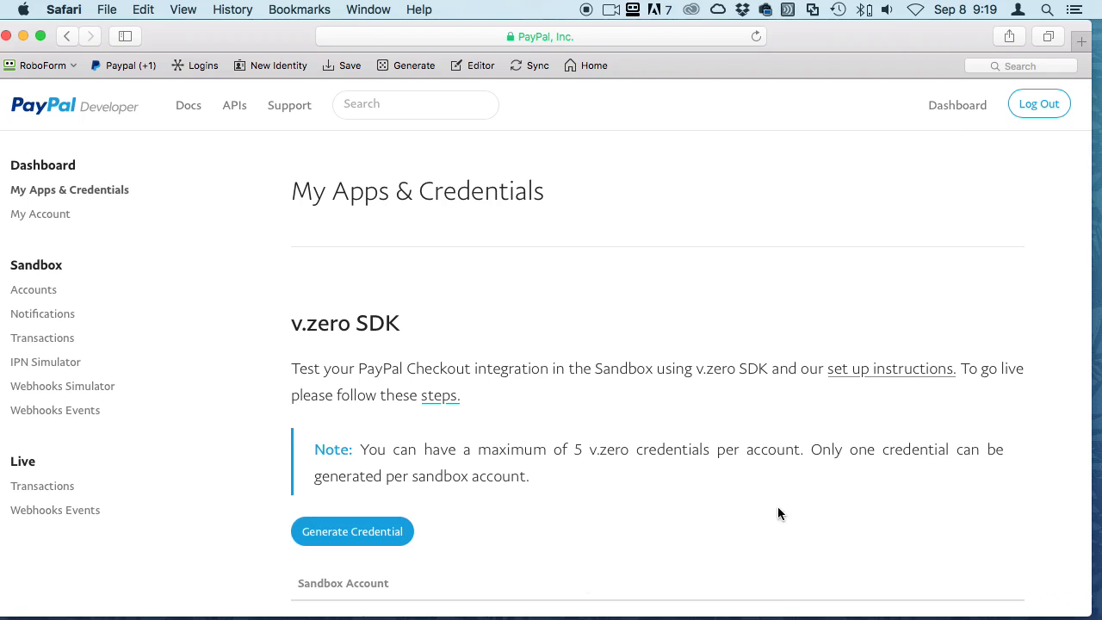
scroll(615, 377, down, 5)
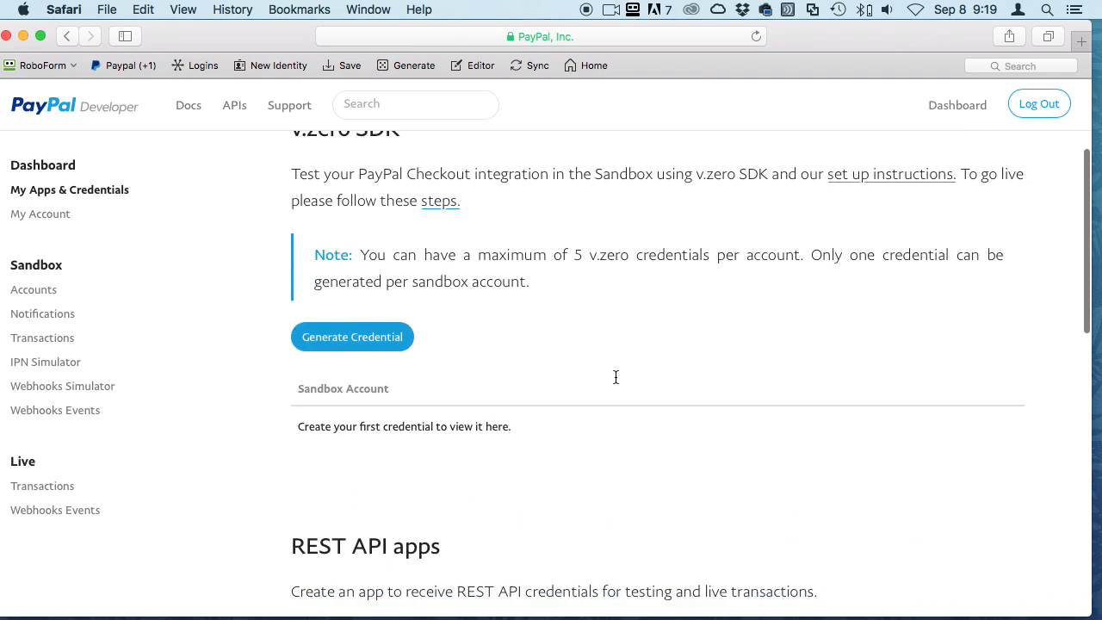
scroll(615, 376, up, 5)
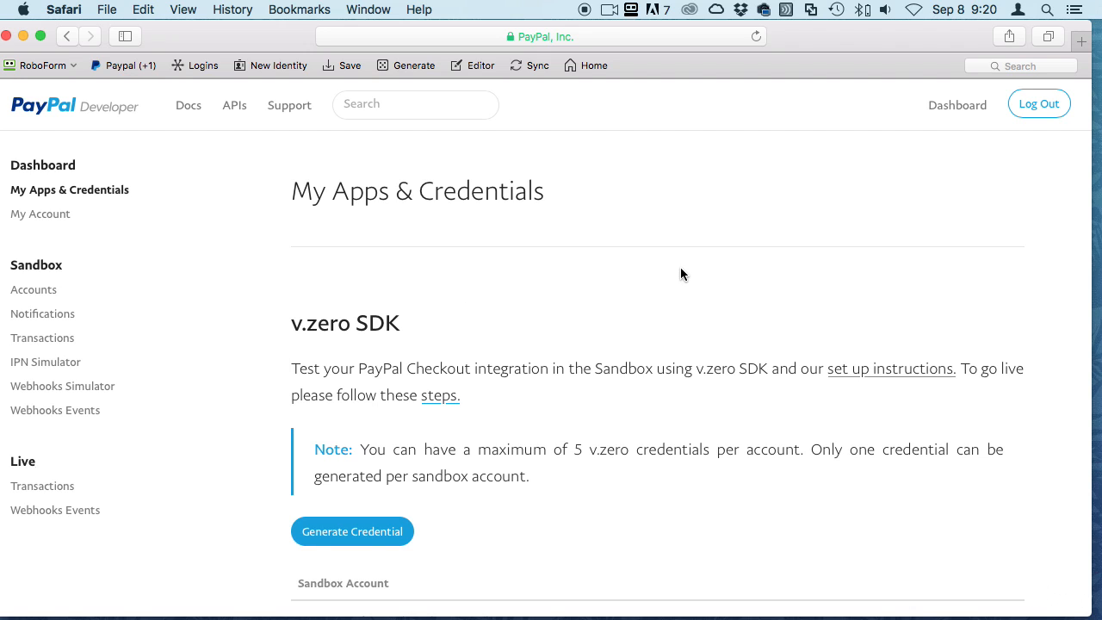
Open Sandbox > Accounts and review the table of three test accounts
click(36, 296)
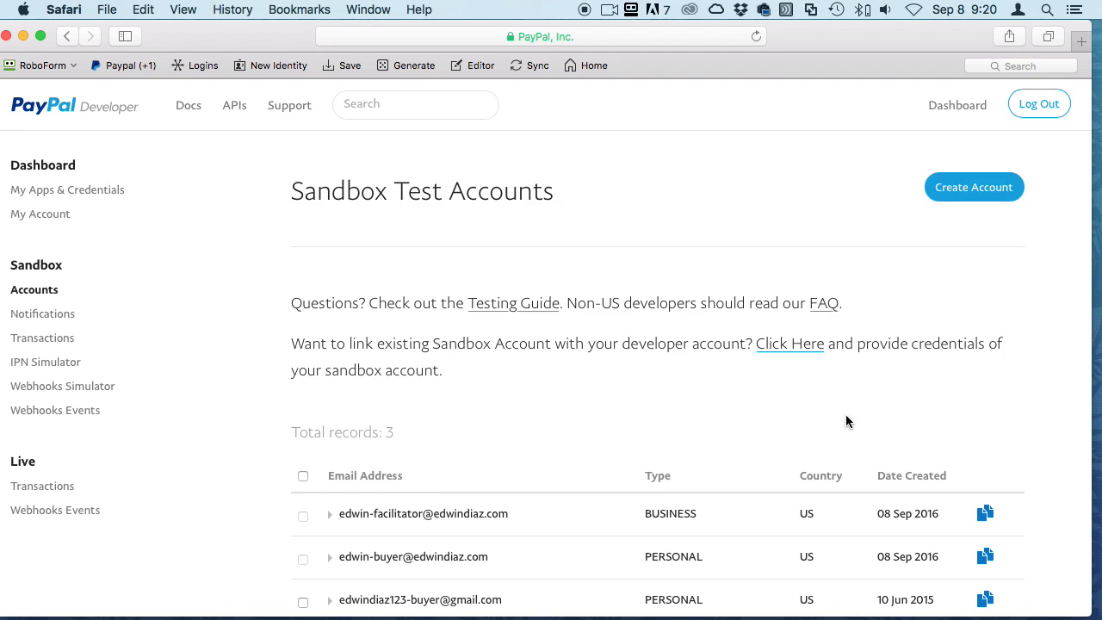
scroll(774, 420, down, 3)
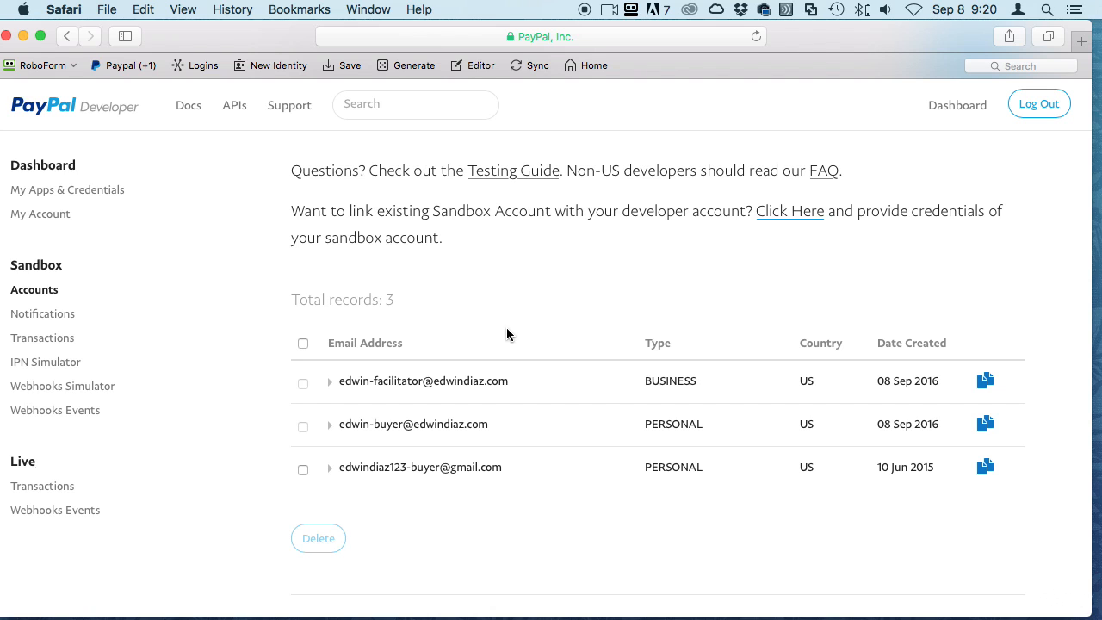
scroll(747, 292, up, 3)
Start a new sandbox test account and enter its e-mail address
click(974, 189)
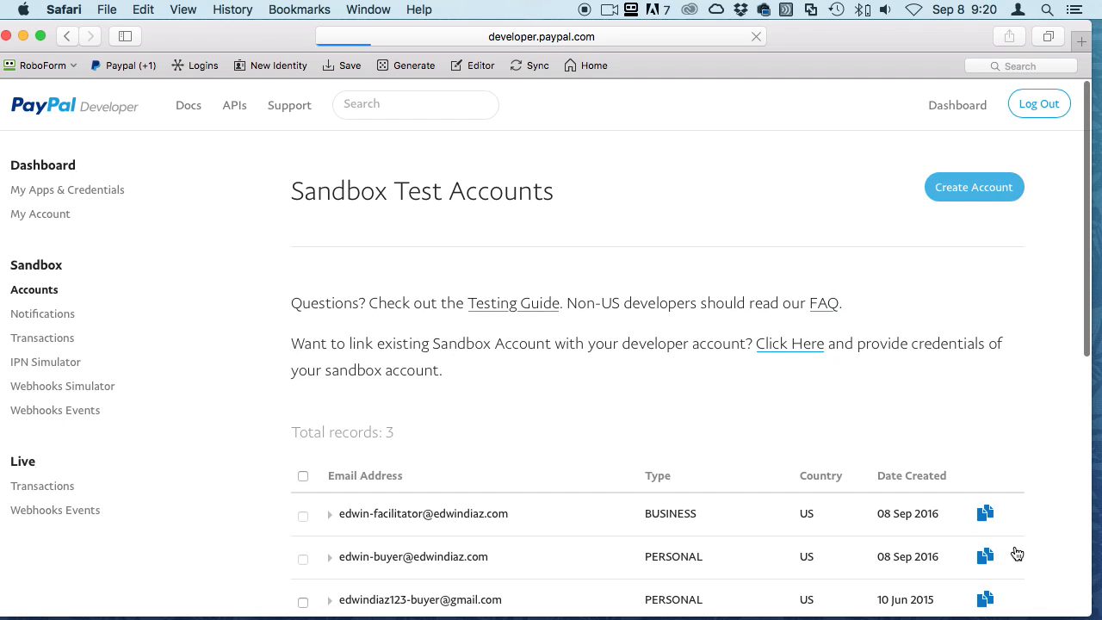
scroll(554, 499, down, 5)
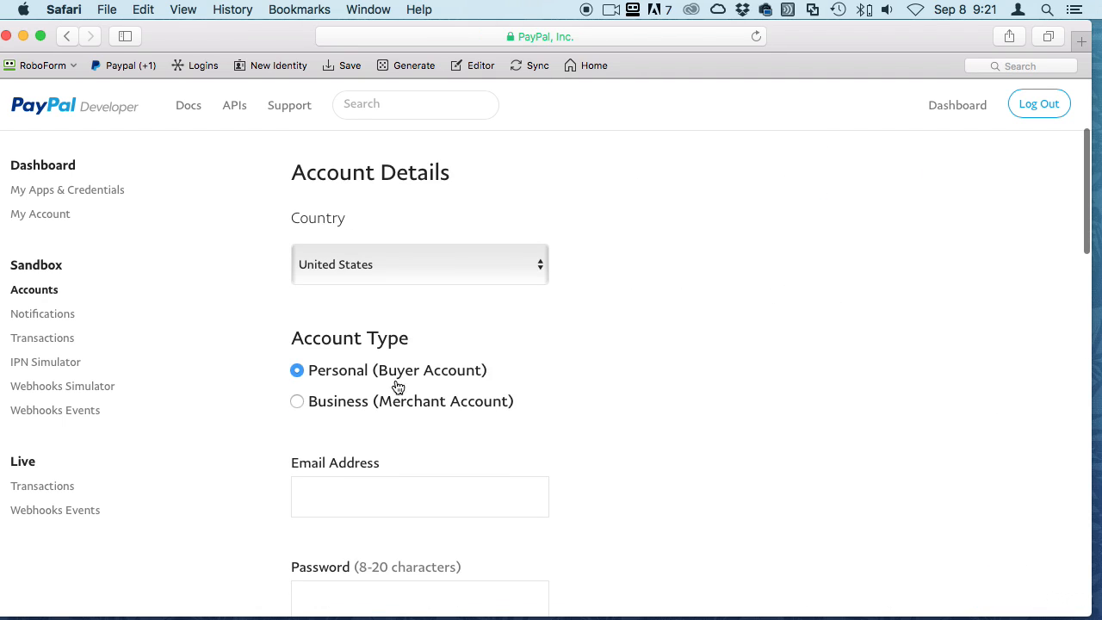
scroll(594, 326, down, 5)
click(460, 290)
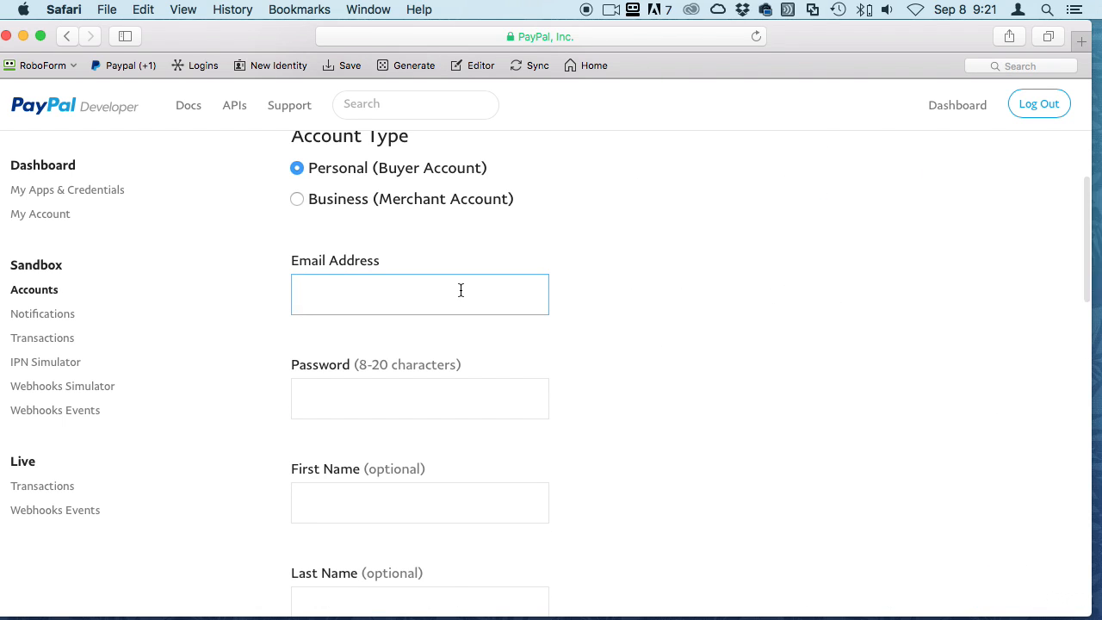
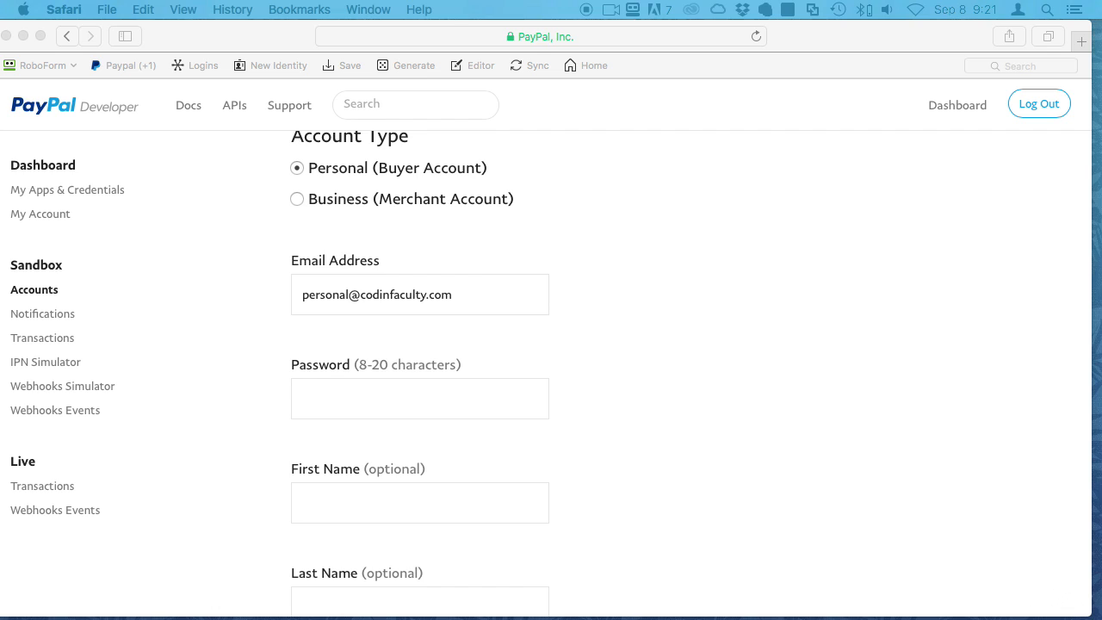
click(386, 297)
click(389, 400)
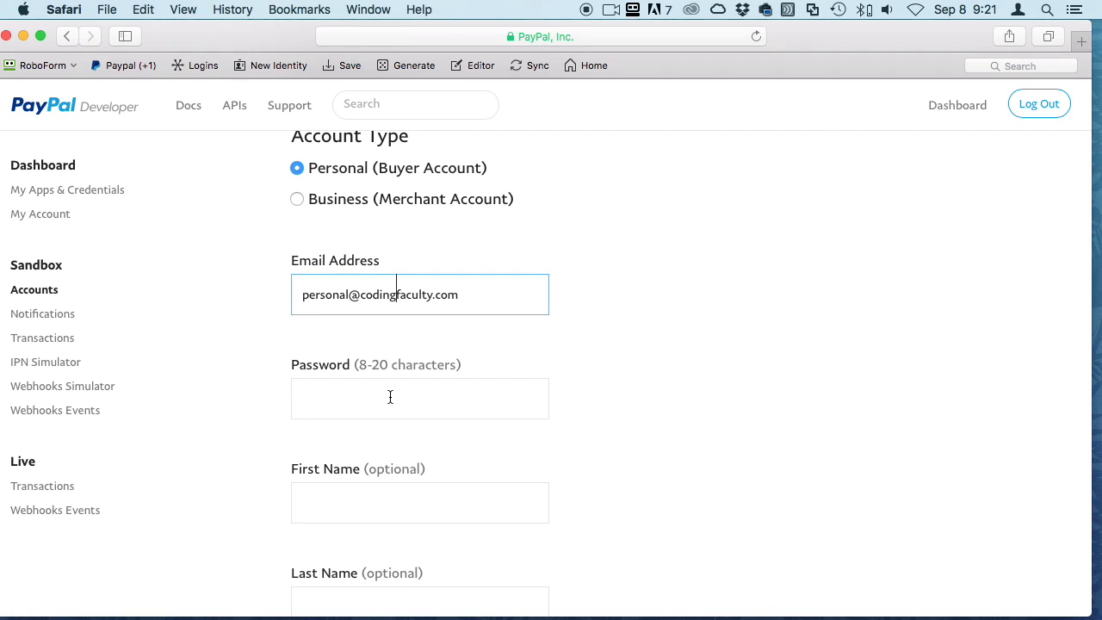
Enter the account password and the first name Personal
click(390, 396)
text(password)
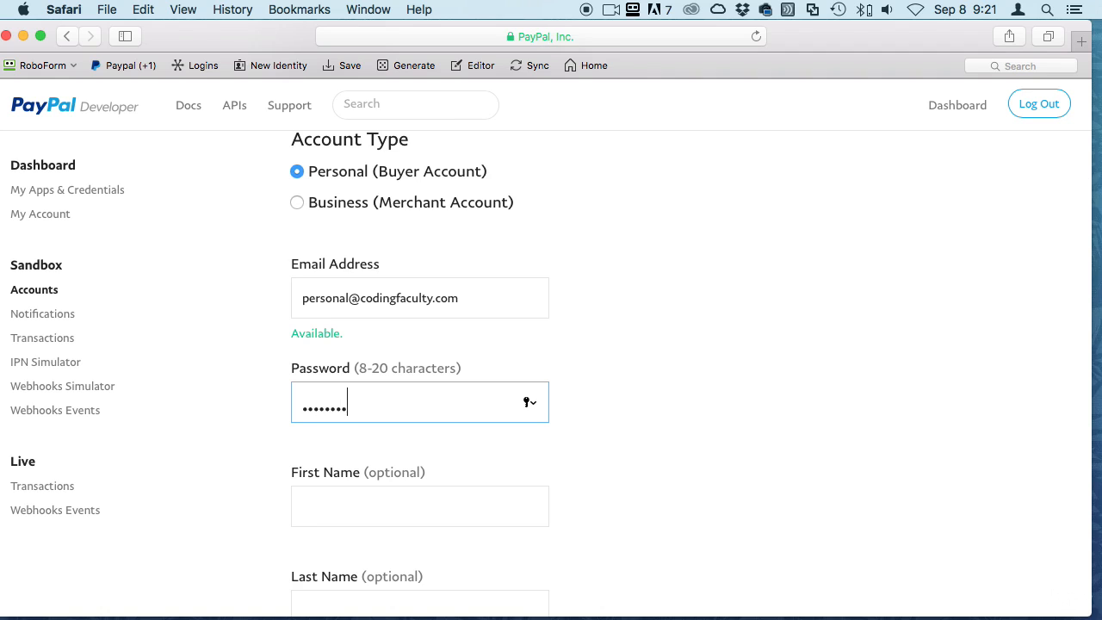
text(1)
scroll(388, 447, down, 3)
click(370, 413)
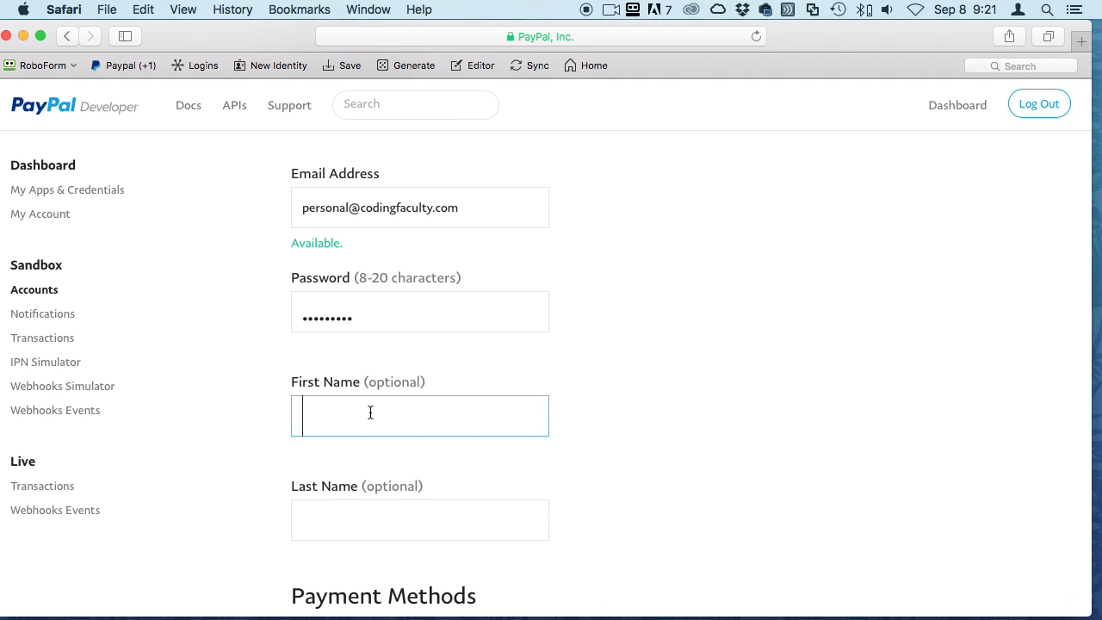
text(Personal)
Set the PayPal Balance to 1000000 USD
scroll(440, 397, down, 1)
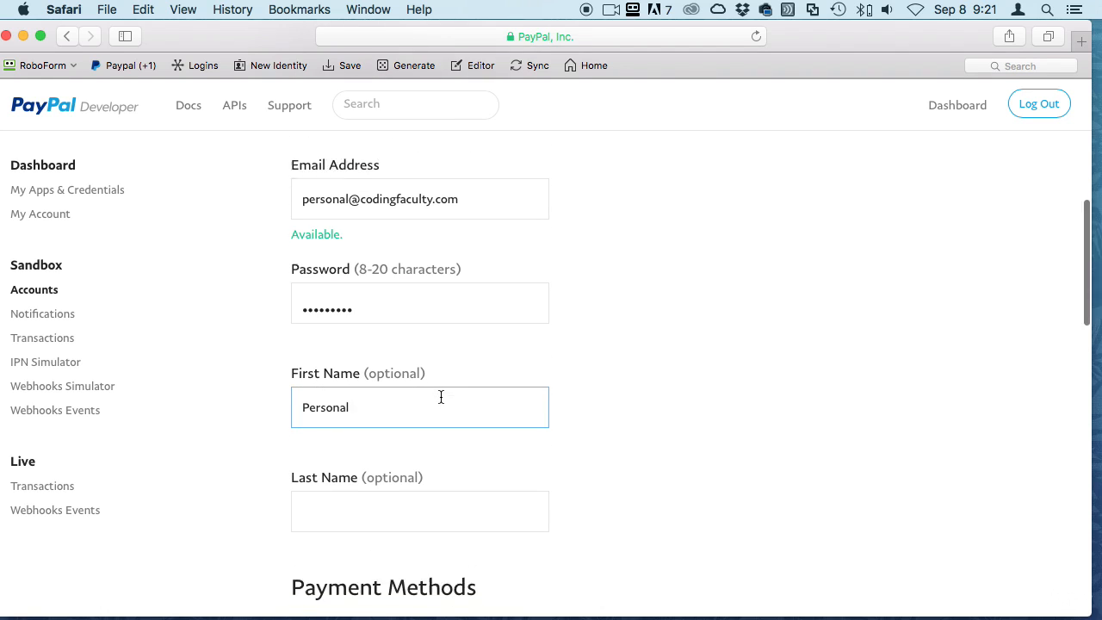
scroll(441, 397, down, 5)
scroll(414, 378, up, 1)
scroll(530, 247, down, 2)
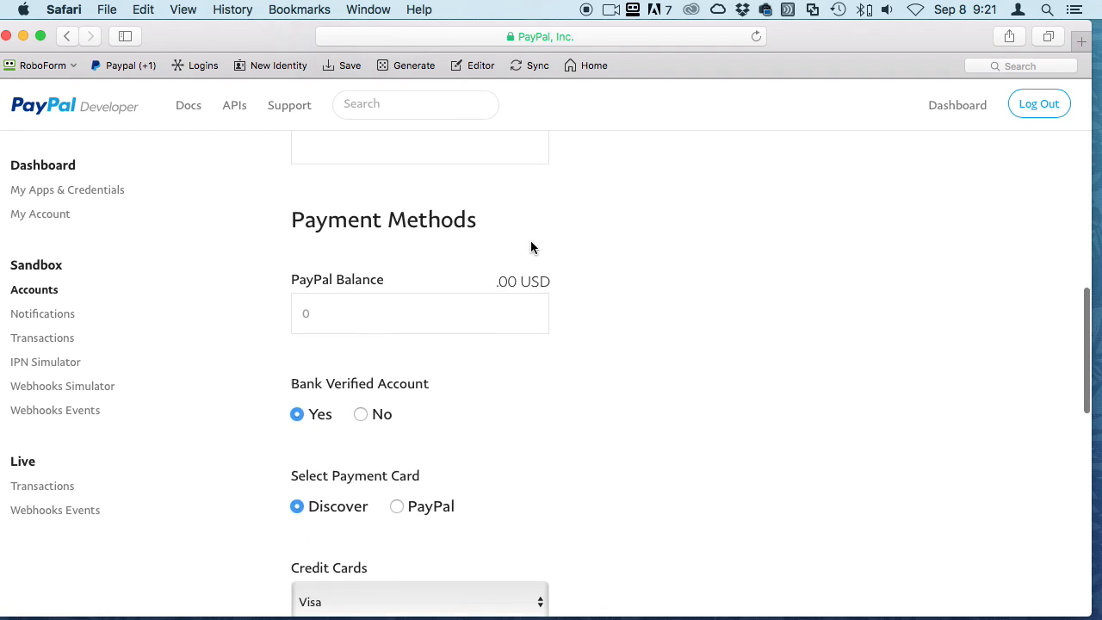
scroll(530, 247, down, 2)
click(346, 249)
text(10)
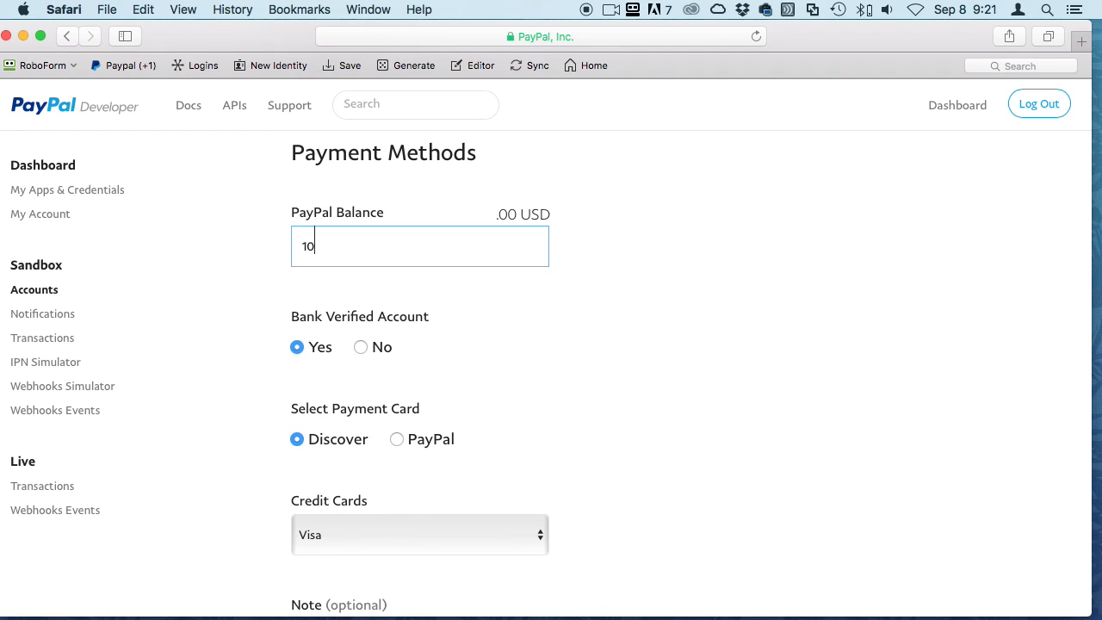
text(,0000)
key(BackSpace)
click(573, 325)
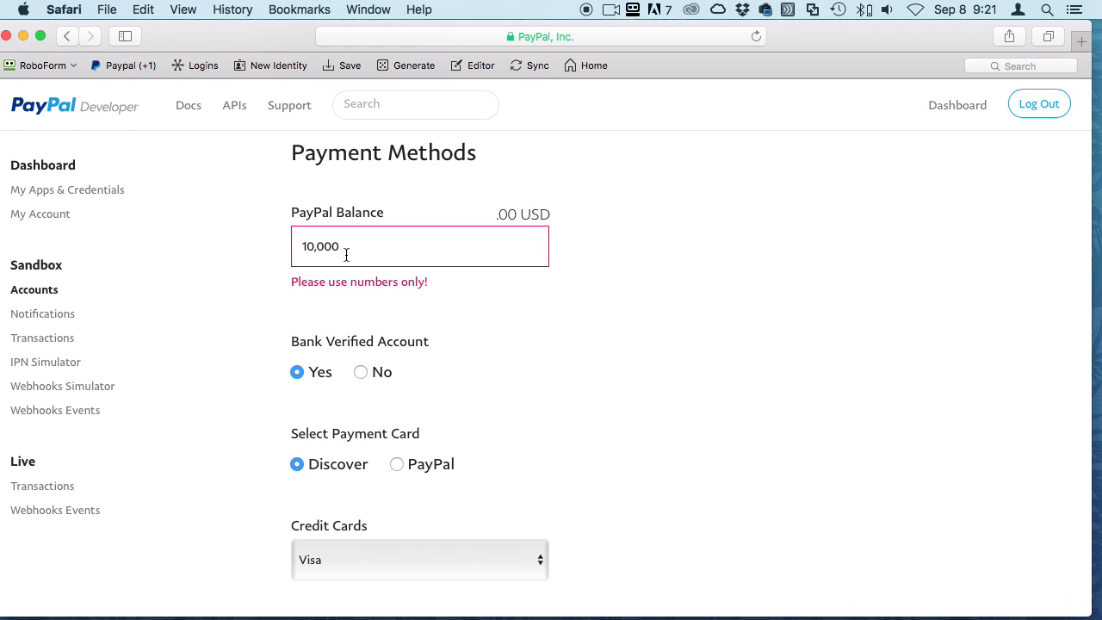
click(315, 246)
key(BackSpace)
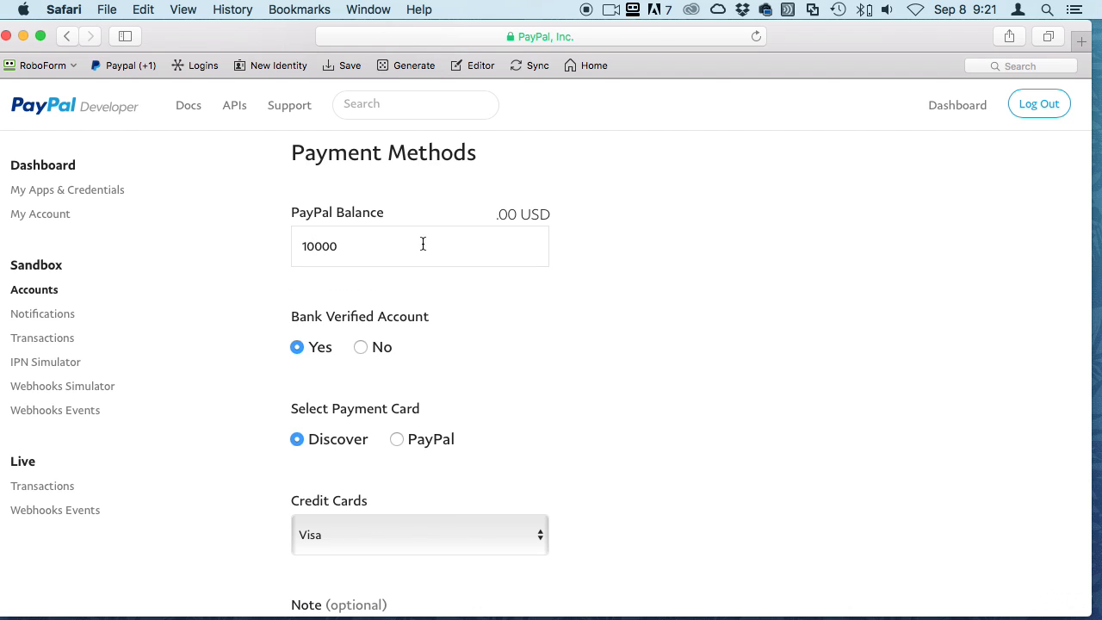
click(420, 244)
text(000)
key(BackSpace)
key(BackSpace)
key(BackSpace)
key(BackSpace)
key(BackSpace)
key(BackSpace)
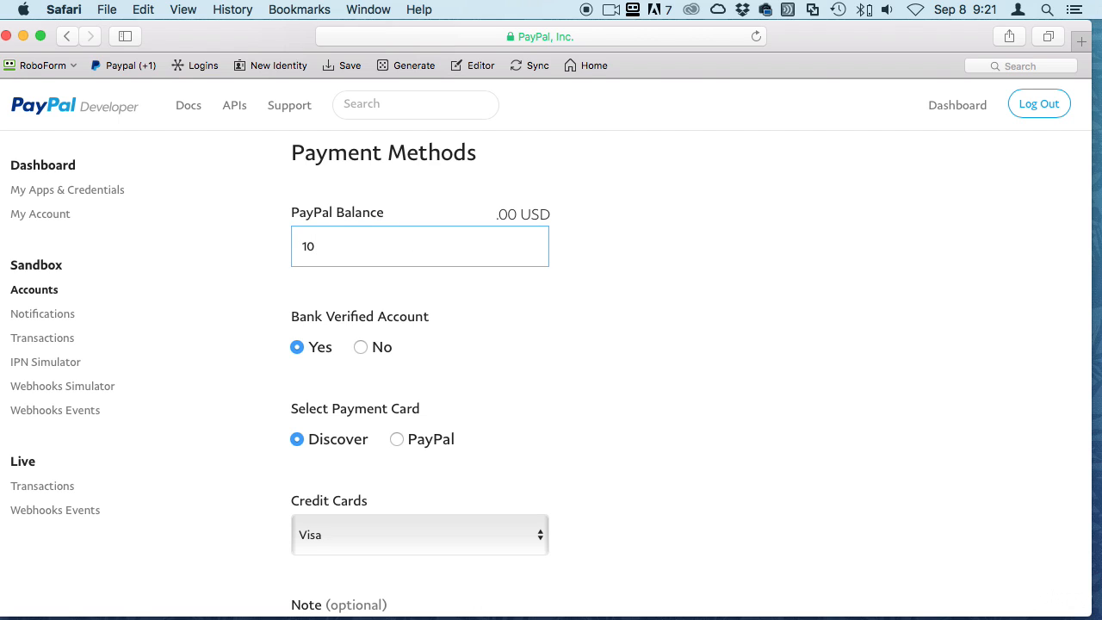
key(BackSpace)
key(BackSpace)
text(1000000)
click(642, 384)
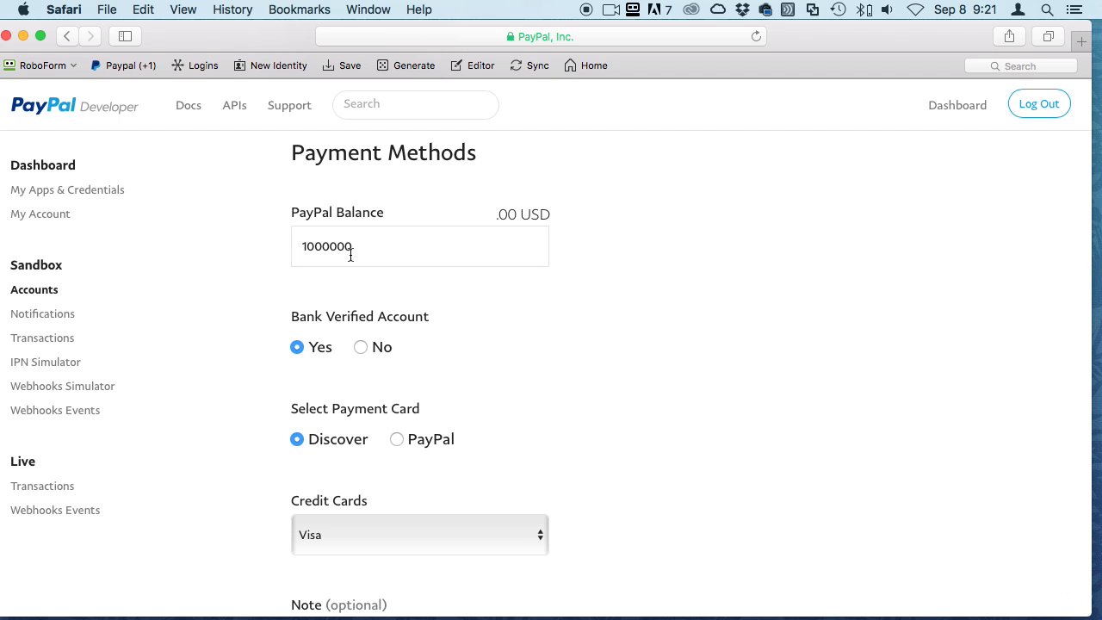
click(322, 245)
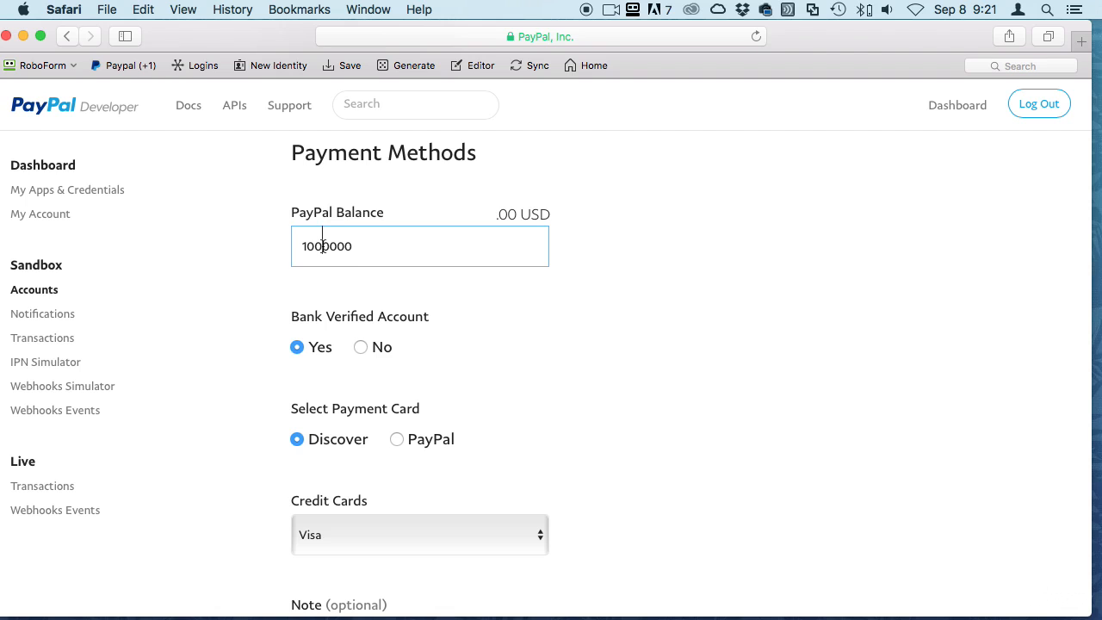
scroll(568, 408, down, 3)
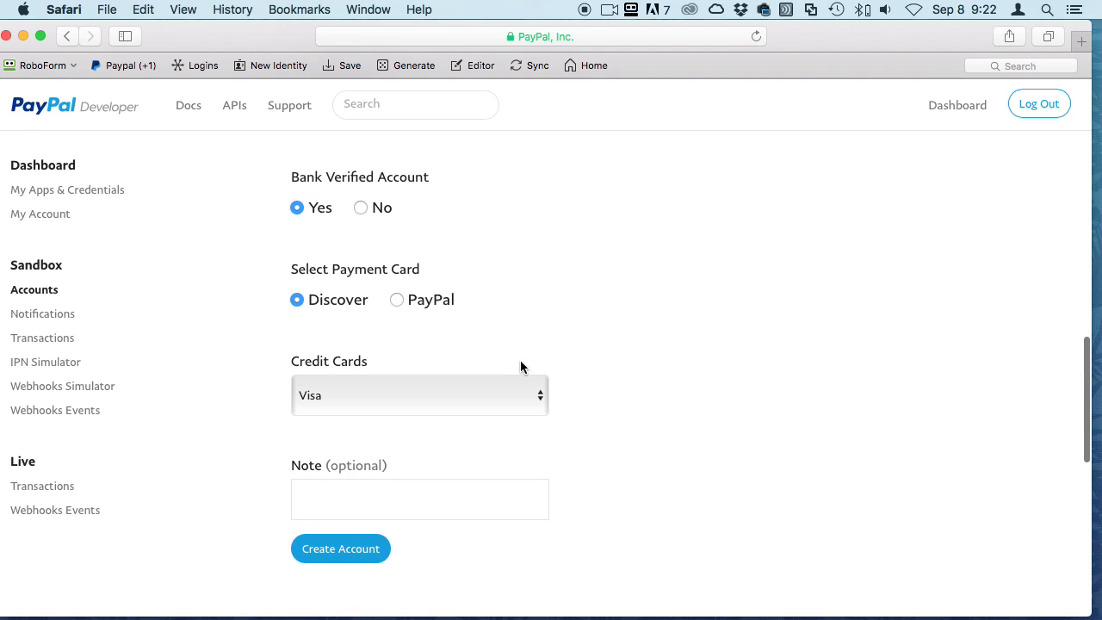
scroll(625, 340, up, 1)
scroll(624, 340, down, 5)
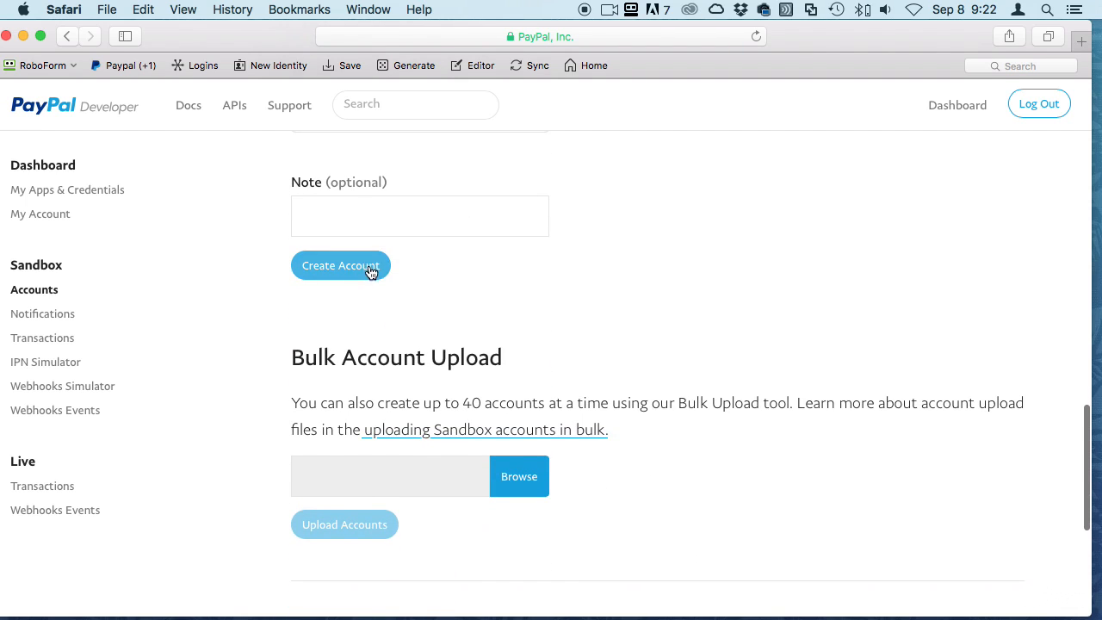
Create the personal account, confirm four records are listed, and begin another account
click(370, 272)
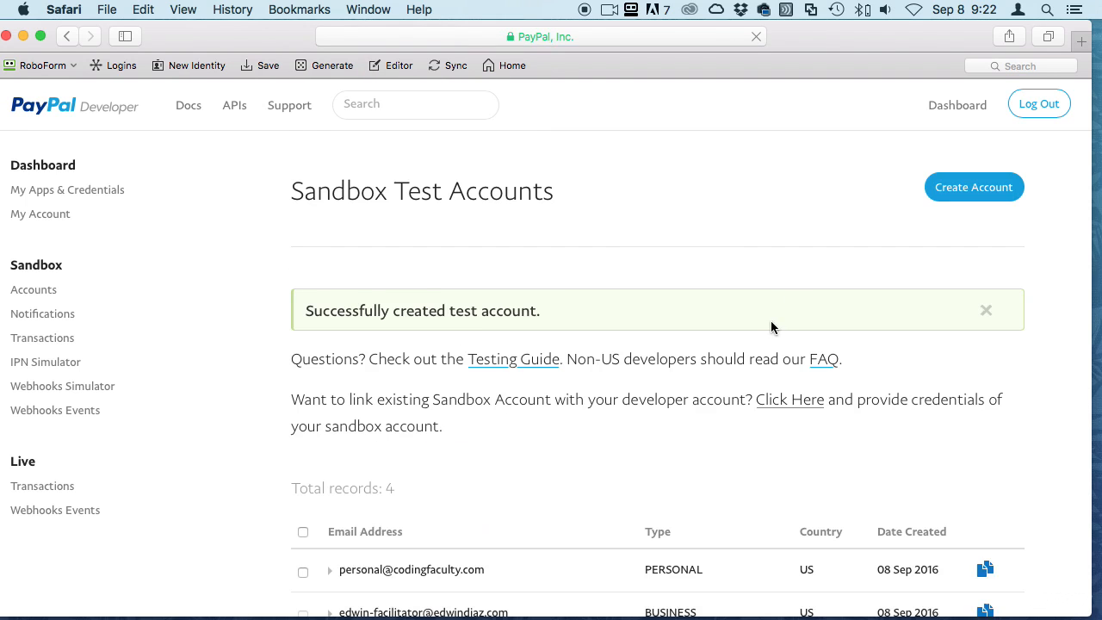
scroll(771, 327, down, 5)
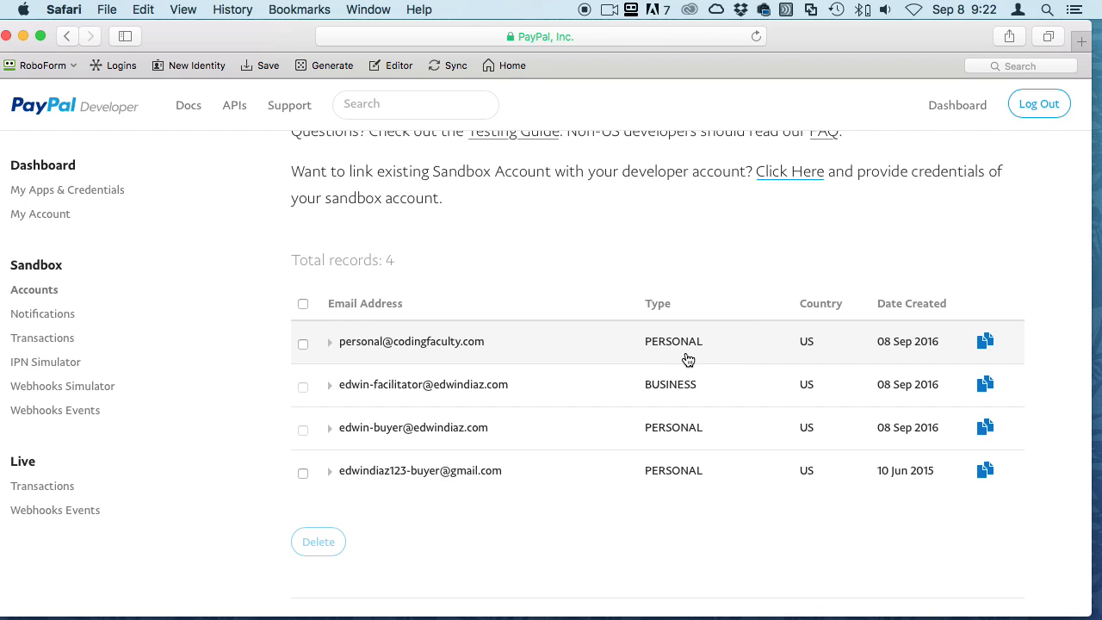
scroll(688, 360, up, 5)
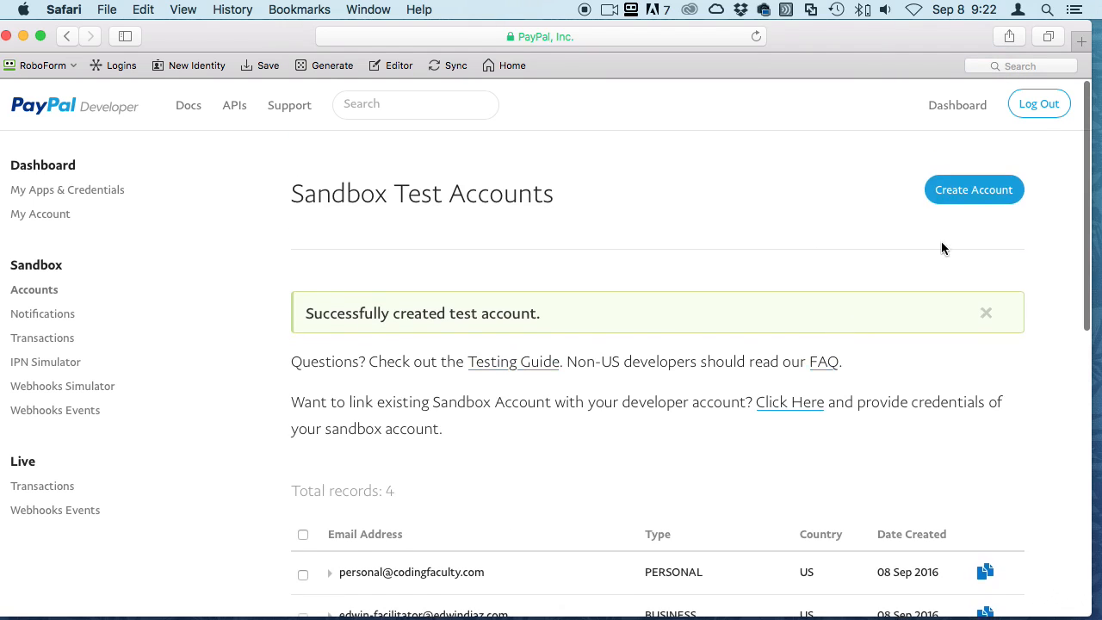
click(967, 187)
Choose Business (Merchant Account) and enter the account's e-mail and password
scroll(470, 469, down, 2)
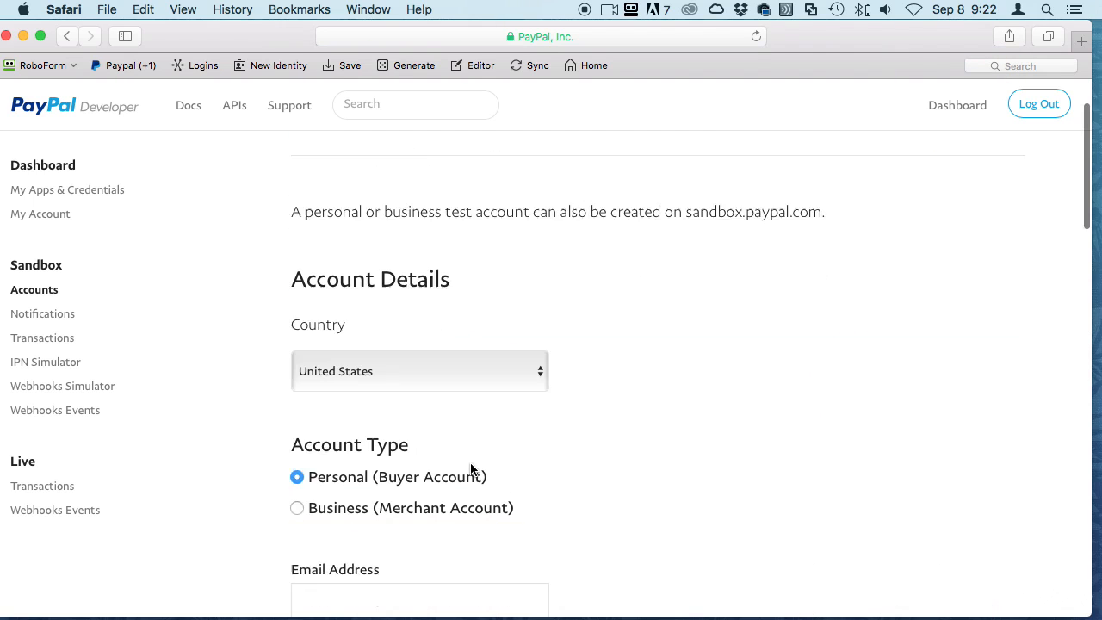
scroll(471, 469, down, 2)
click(339, 397)
click(366, 480)
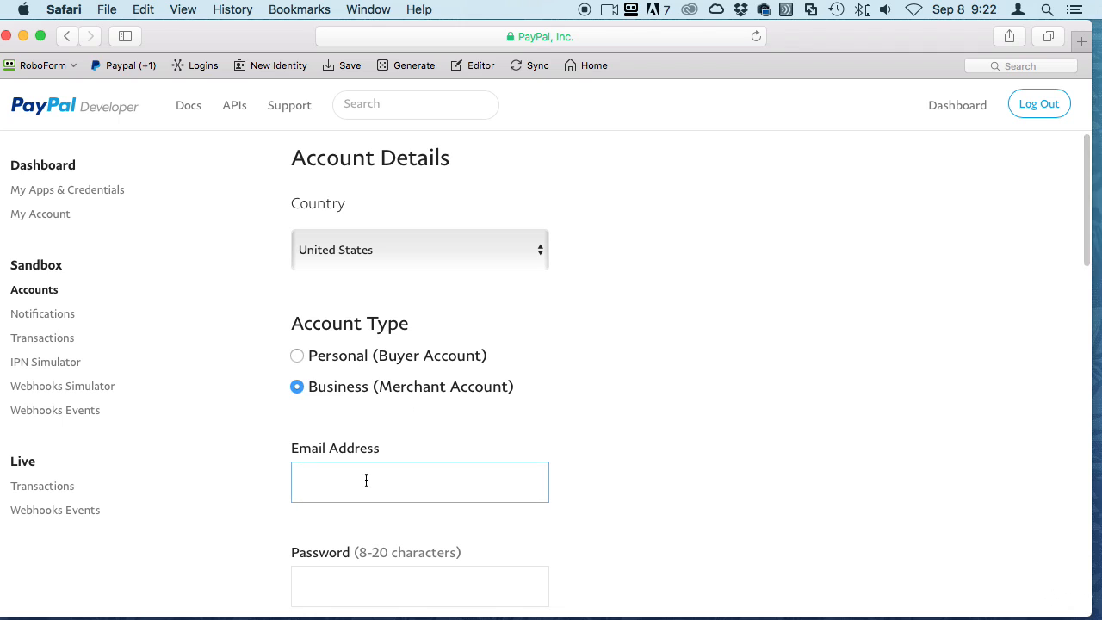
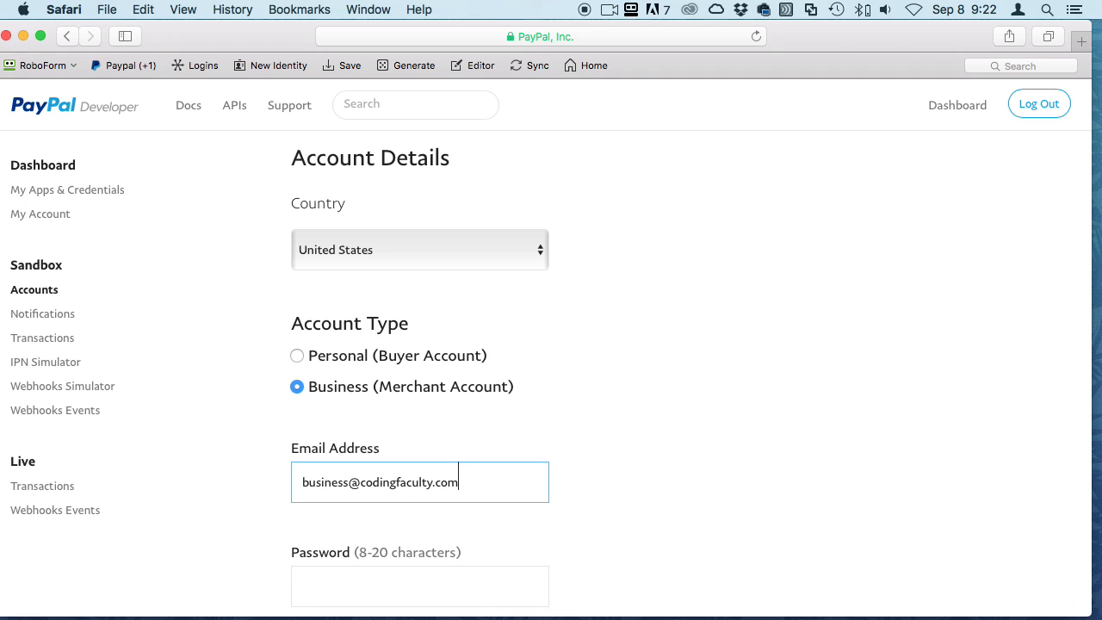
scroll(368, 481, down, 3)
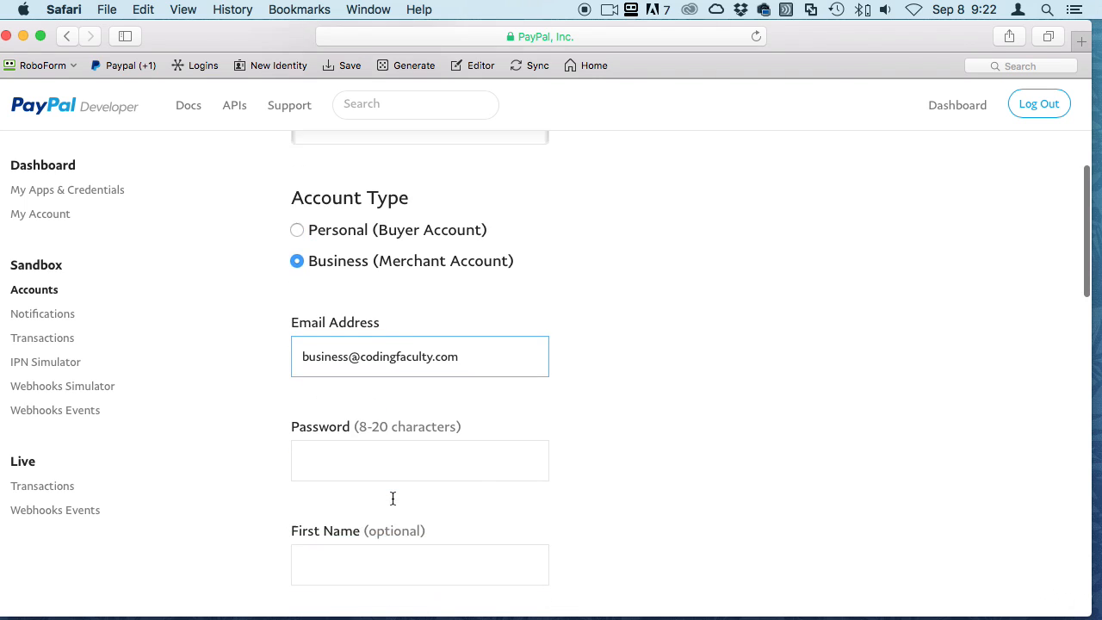
click(374, 413)
text(•••)
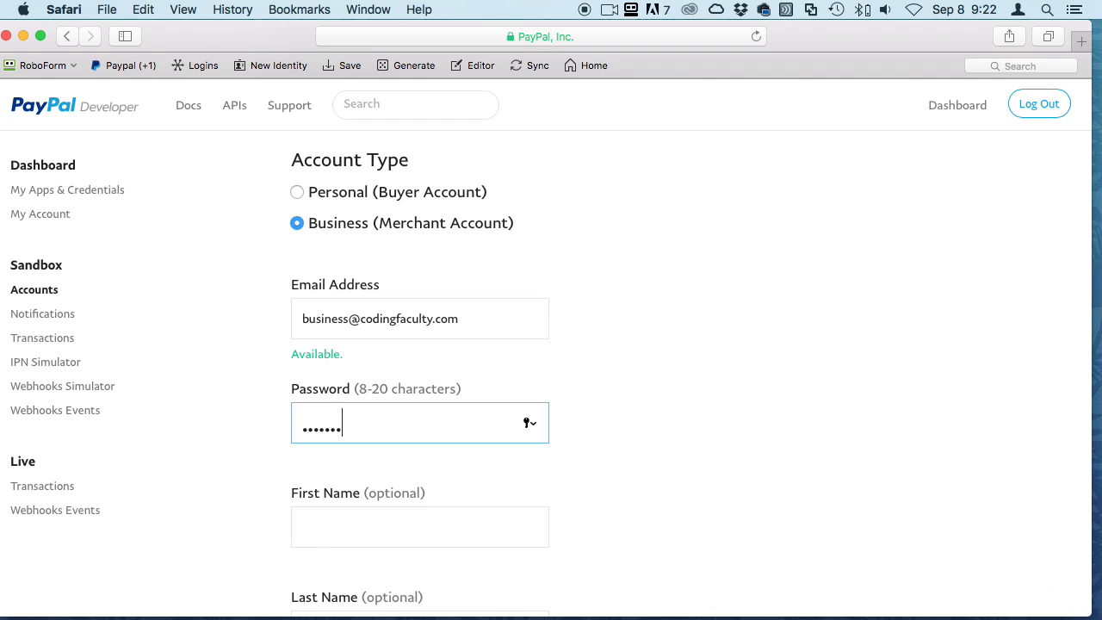
text(•)
Enter first name Business, set a 20 USD PayPal balance, and create the account
scroll(419, 423, down, 2)
click(404, 449)
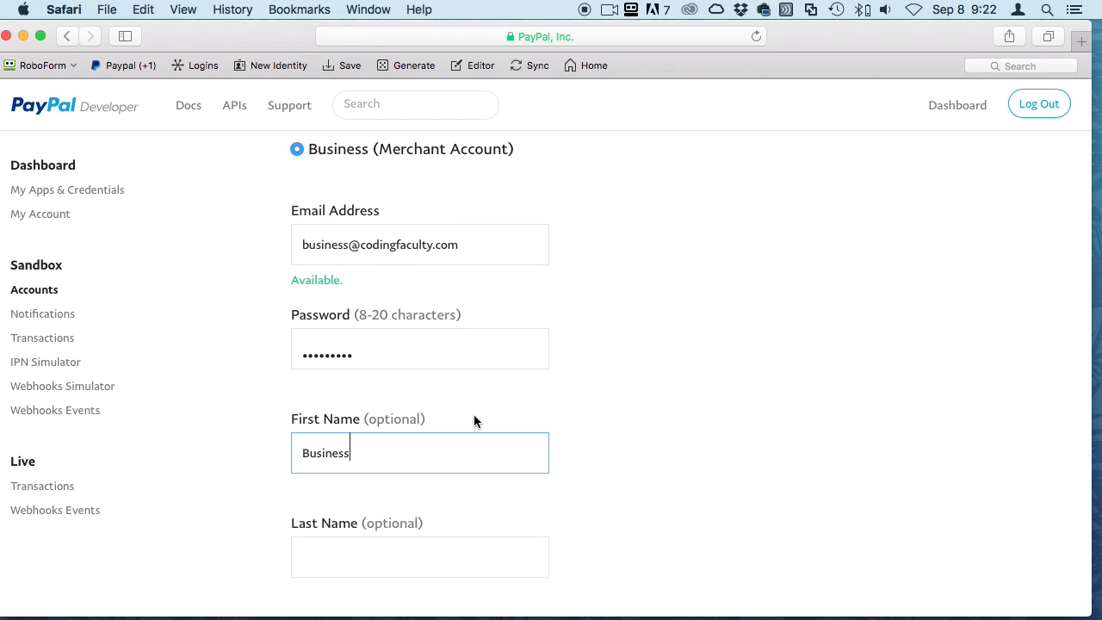
scroll(404, 344, down, 10)
click(363, 211)
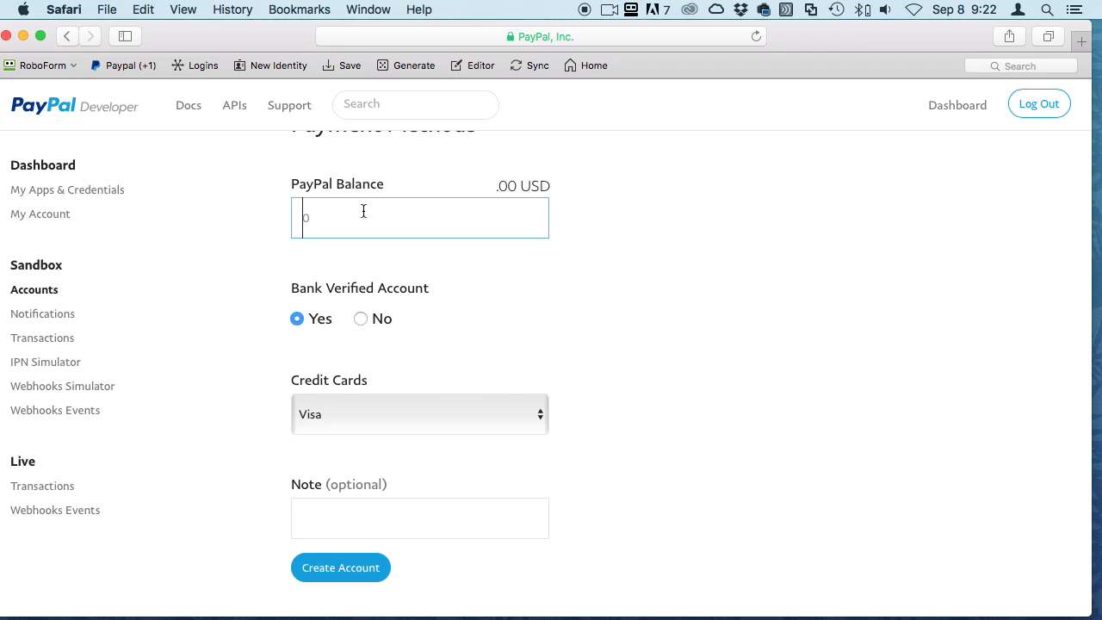
text(20)
click(716, 322)
scroll(716, 322, up, 7)
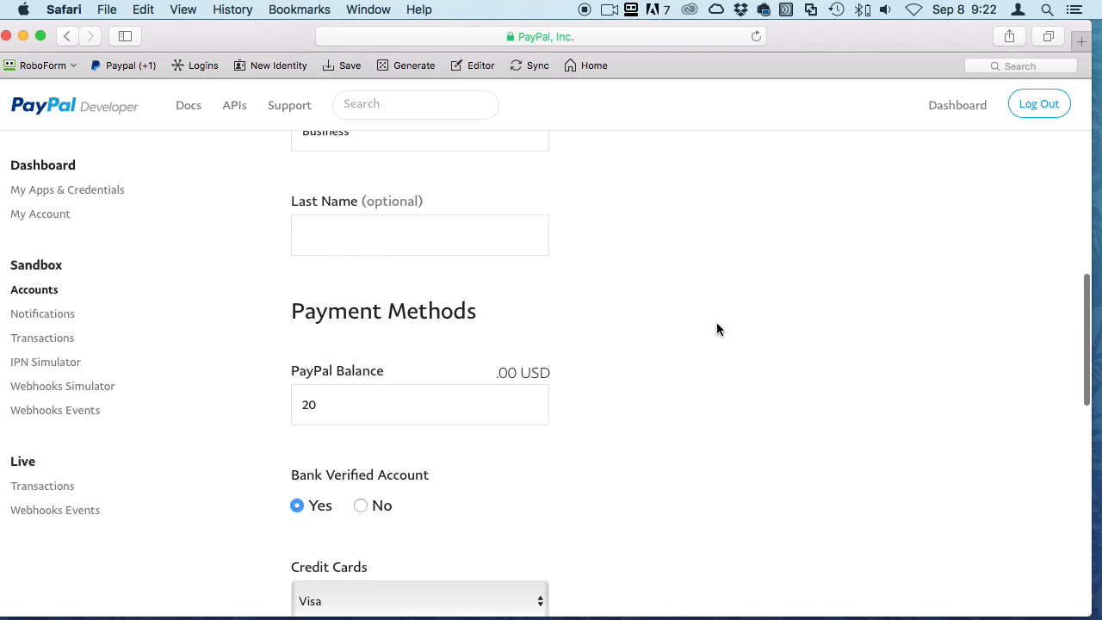
scroll(706, 271, up, 3)
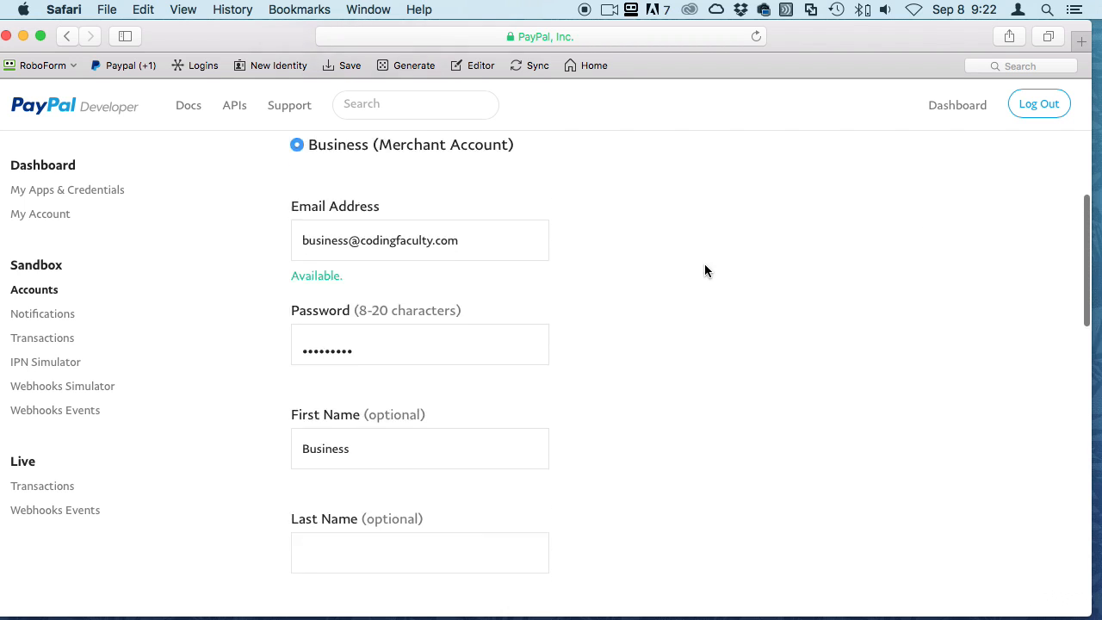
scroll(704, 270, down, 8)
scroll(704, 277, down, 5)
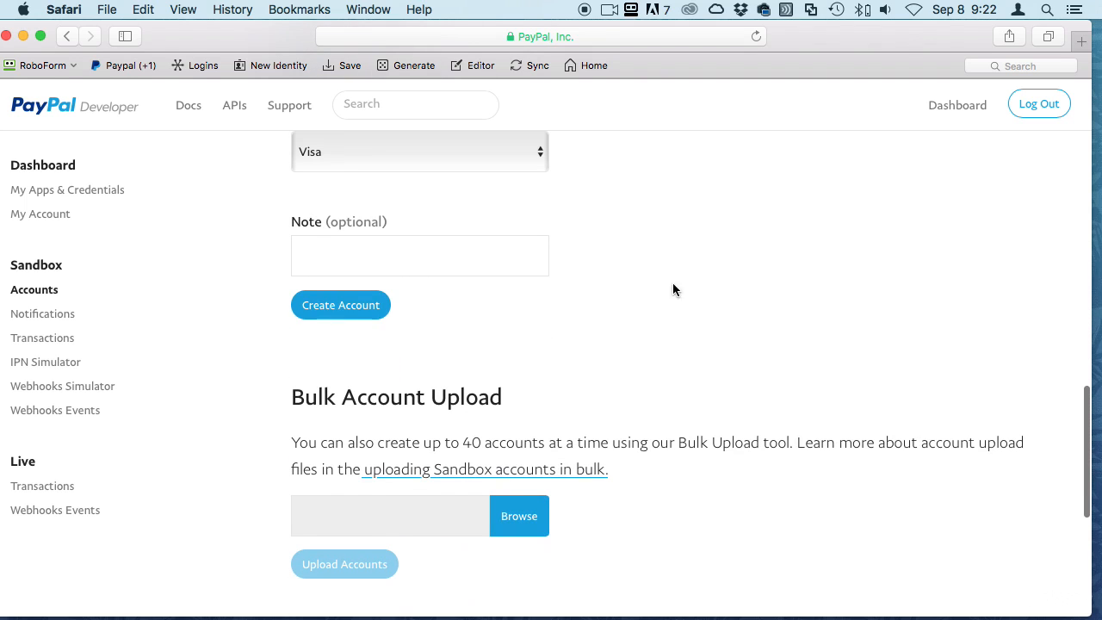
click(343, 317)
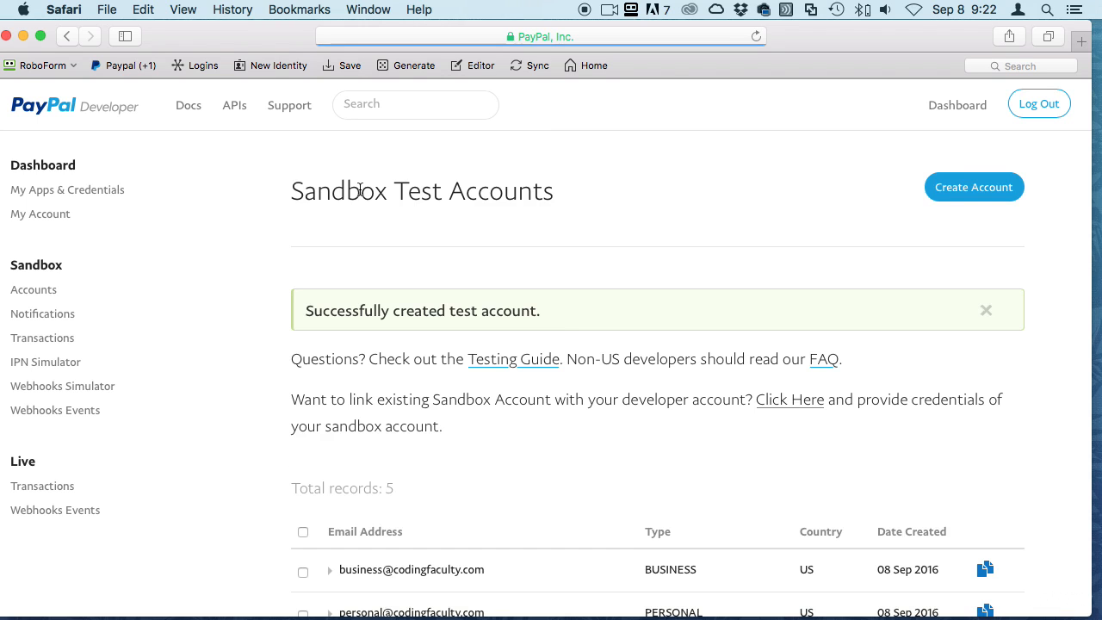
Expand the new business account's row and open its Profile details
scroll(562, 350, down, 1)
scroll(562, 350, down, 3)
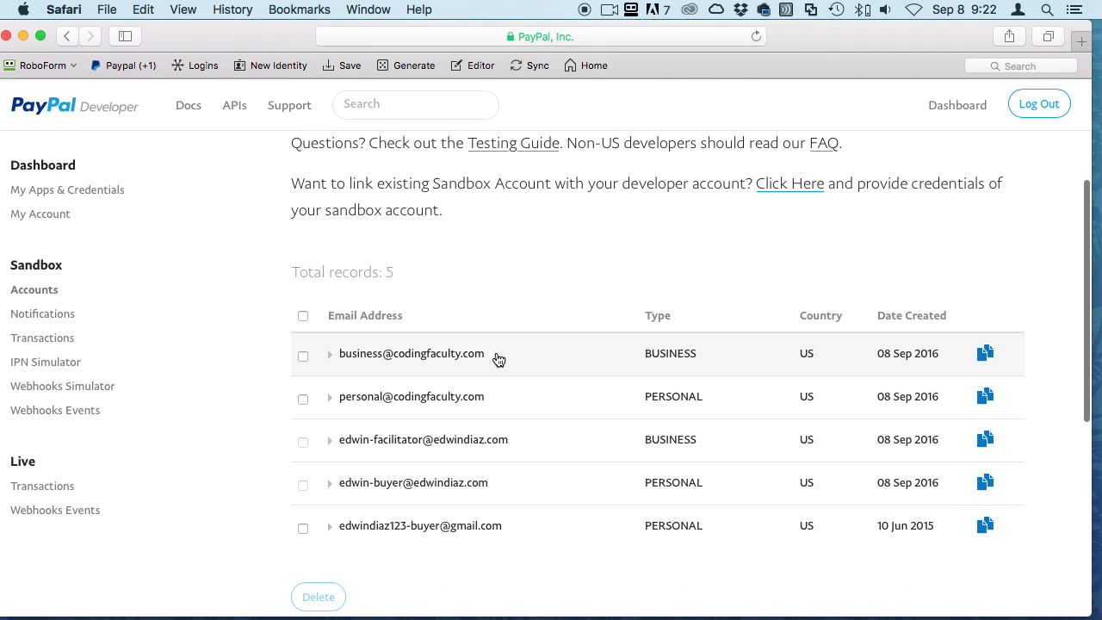
click(332, 360)
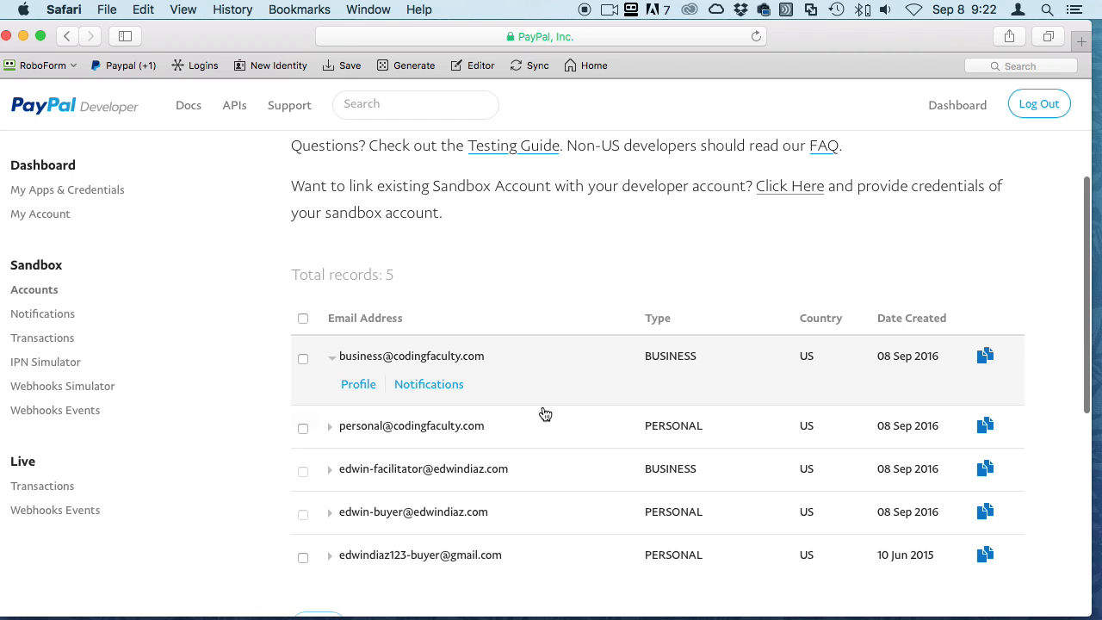
click(361, 386)
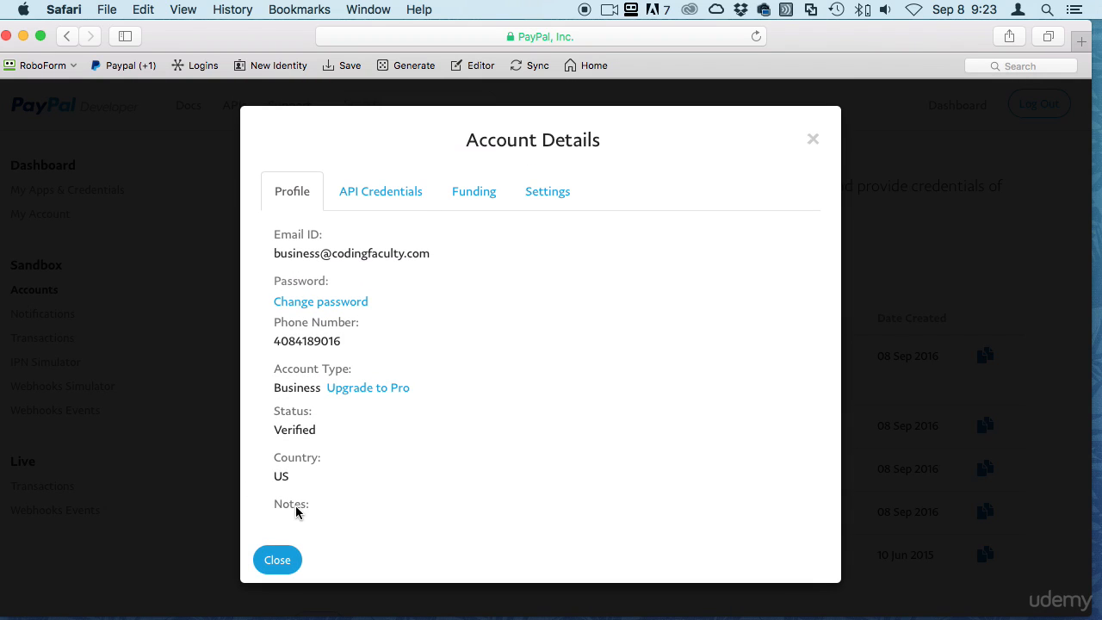
Review the business account's Classic TEST API credentials and signature
click(368, 193)
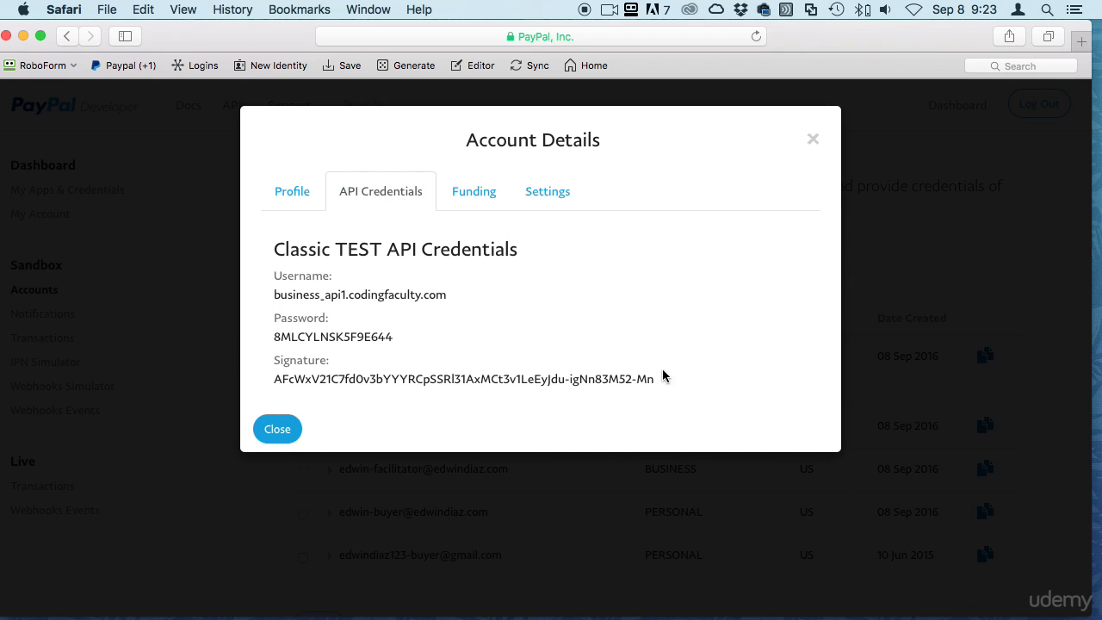
mouse_move(684, 379)
mouse_down()
mouse_move(317, 362)
mouse_move(253, 319)
mouse_up()
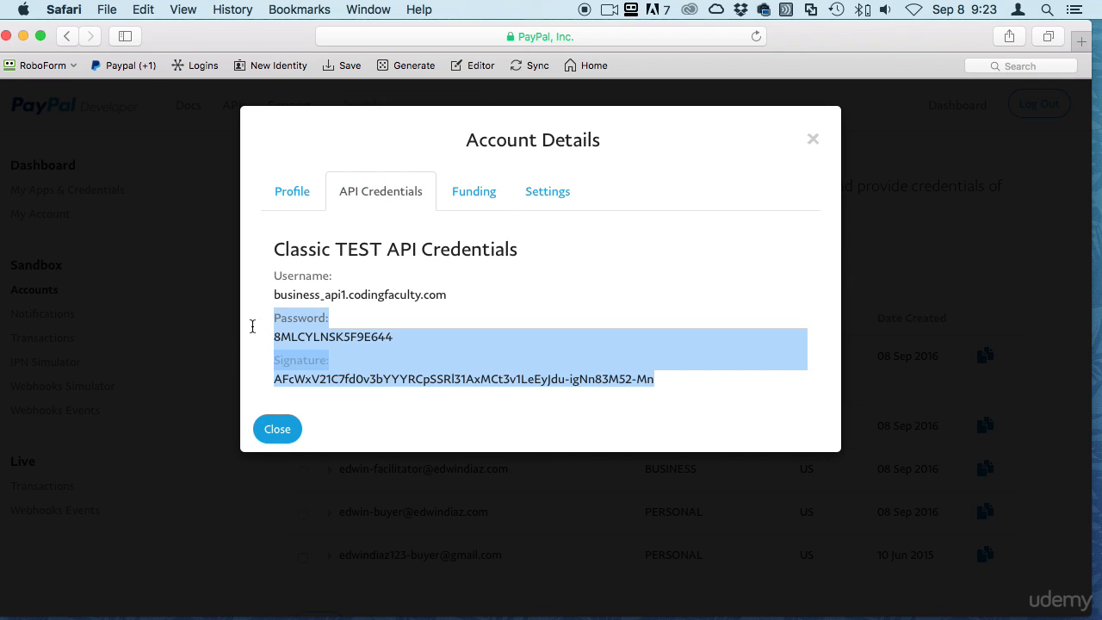
click(438, 313)
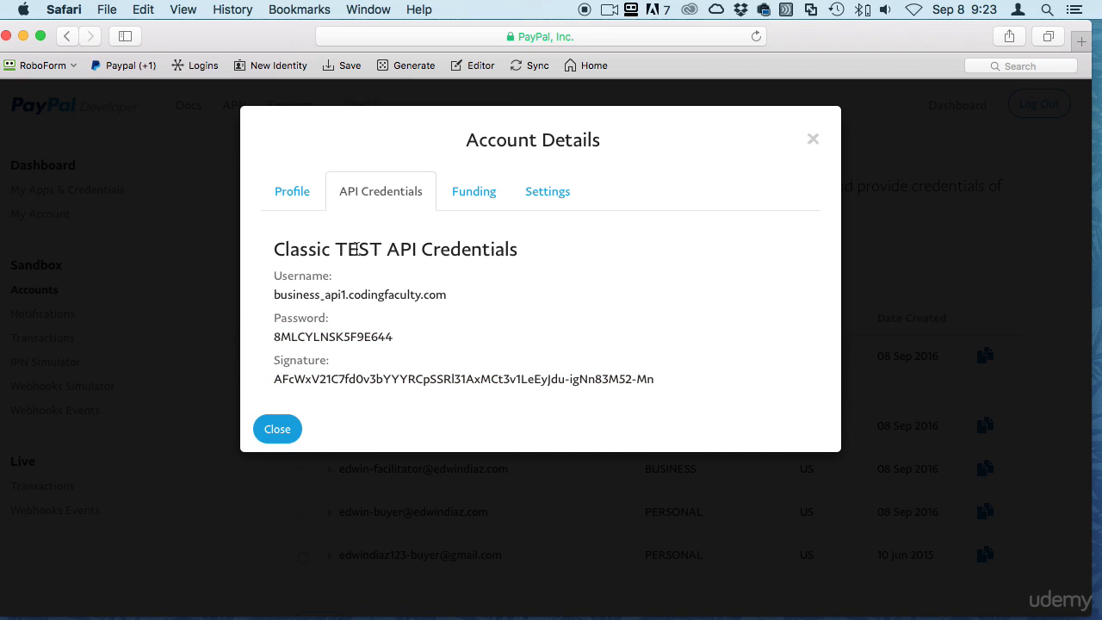
drag(276, 244, 561, 234)
click(561, 234)
Check its funding test card and settings, then close Account Details
click(467, 191)
scroll(518, 305, down, 2)
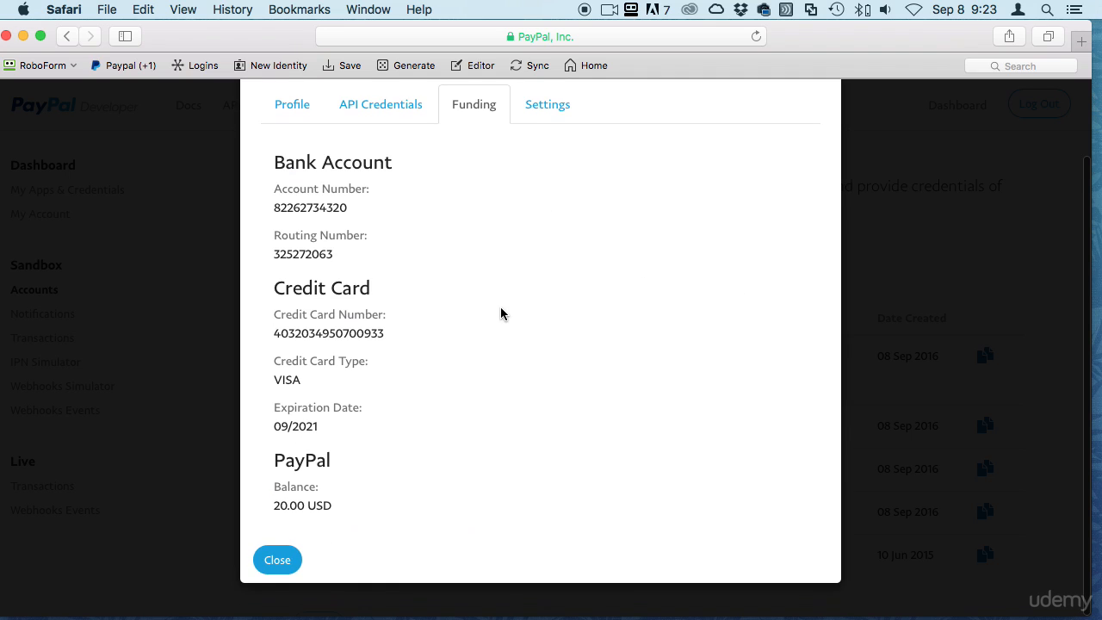
drag(276, 370, 457, 384)
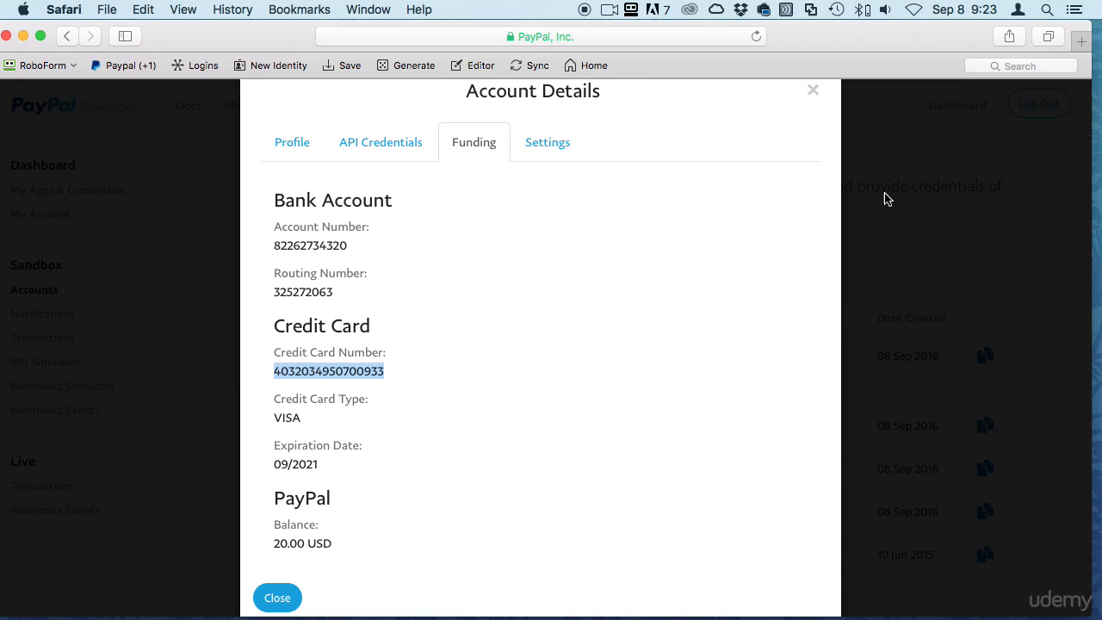
click(558, 150)
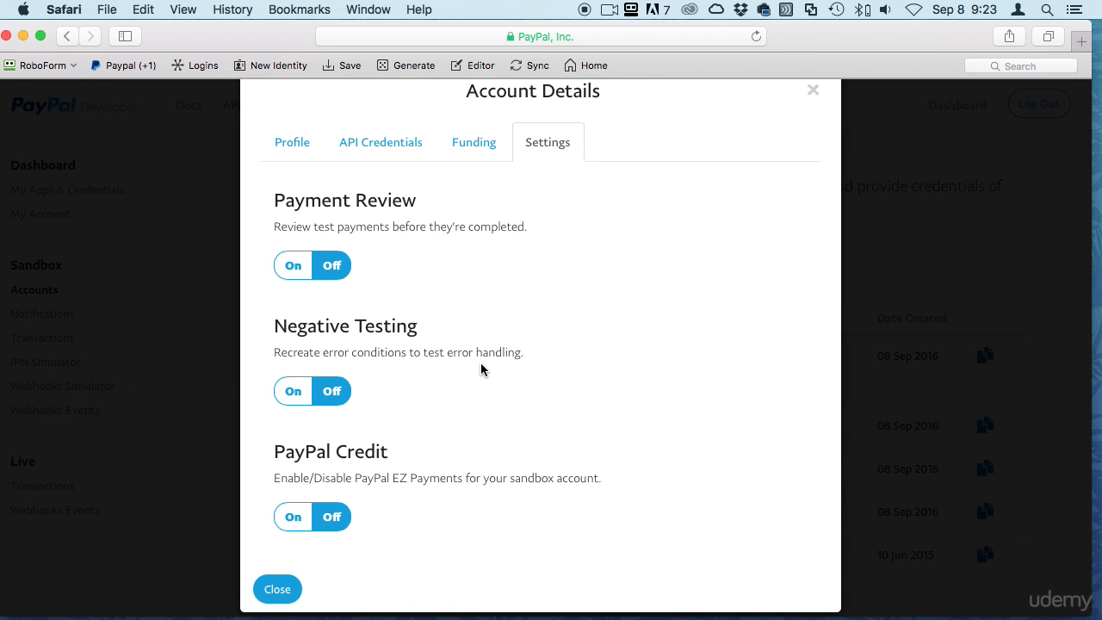
click(297, 143)
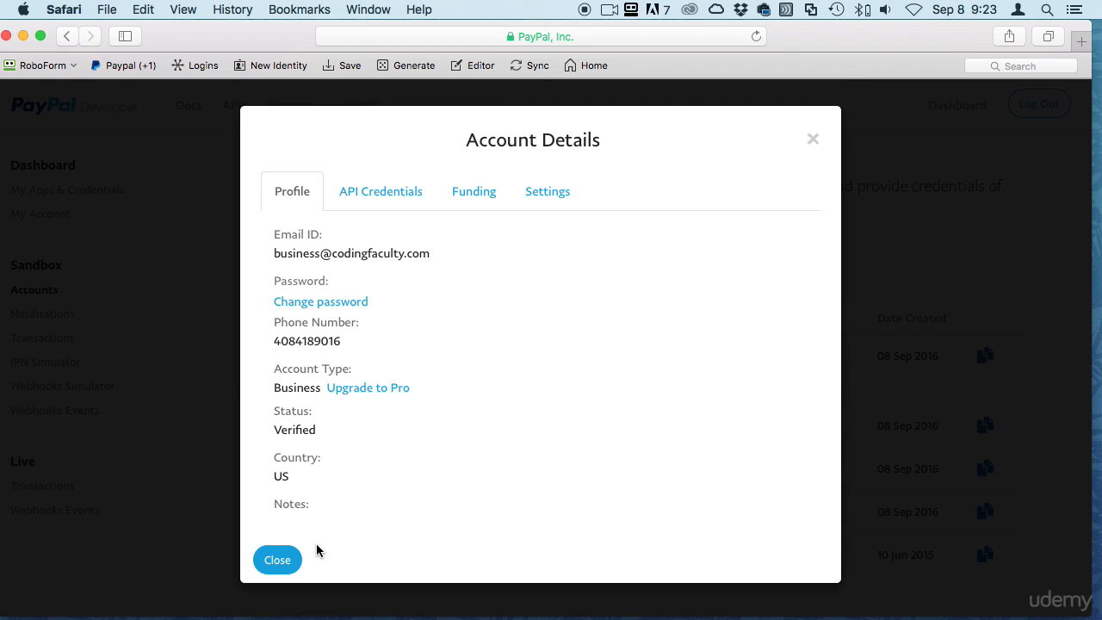
click(267, 564)
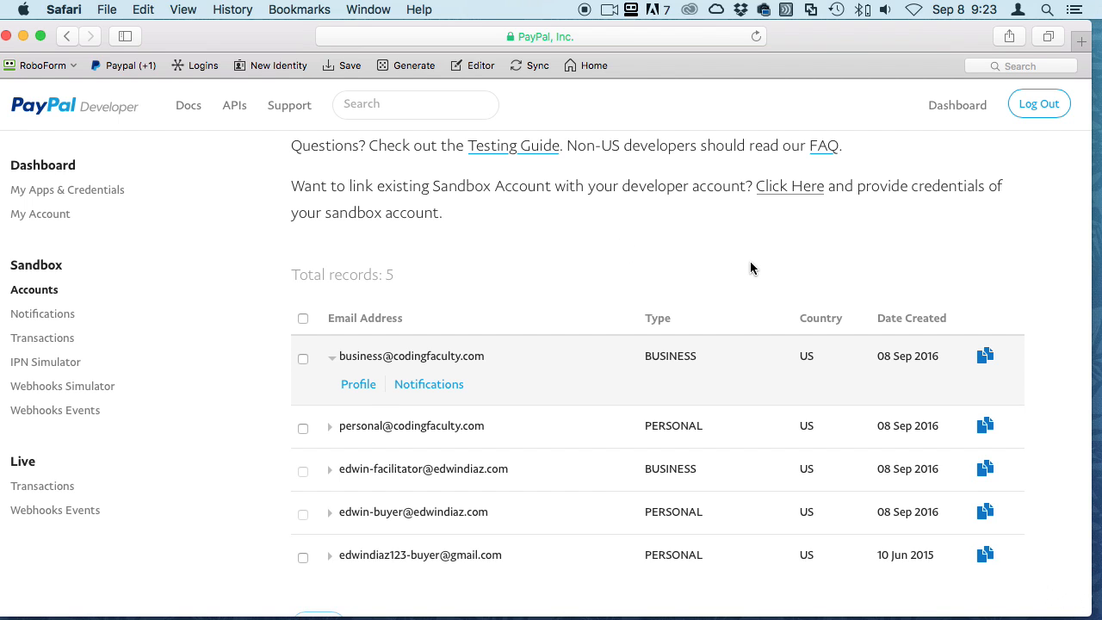
Start the sandbox log-in to link an existing account
scroll(750, 268, up, 3)
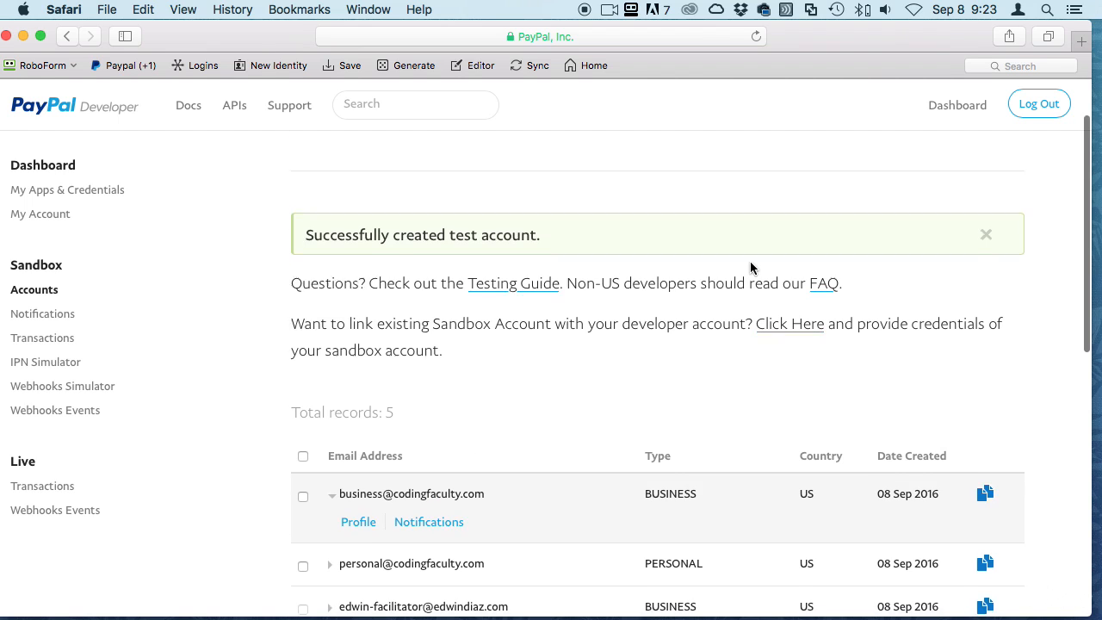
right_click(785, 337)
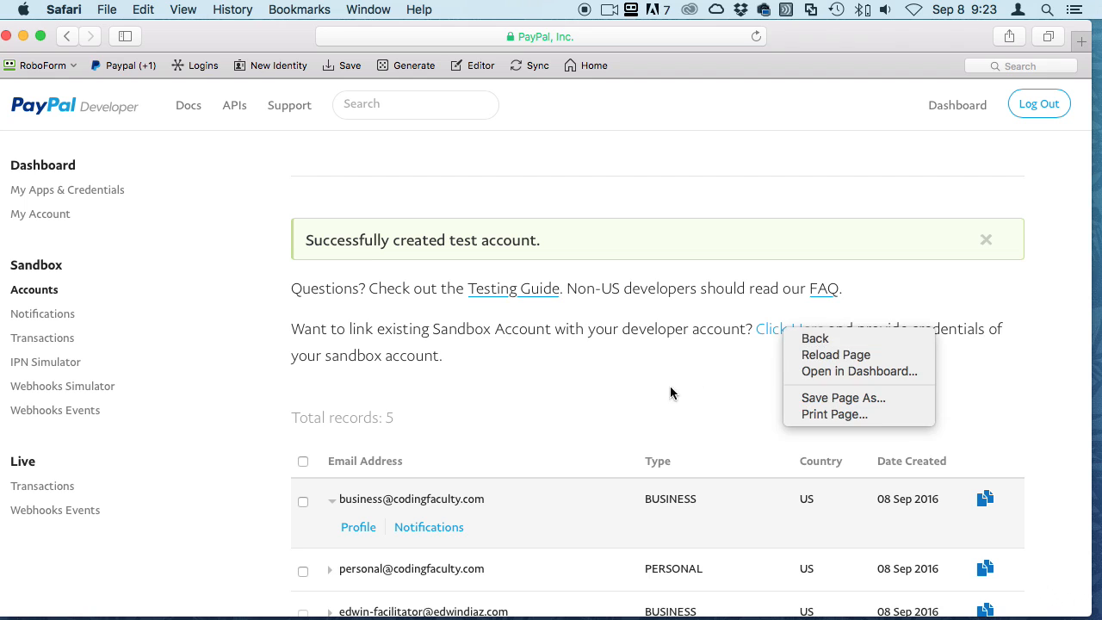
click(745, 356)
click(775, 334)
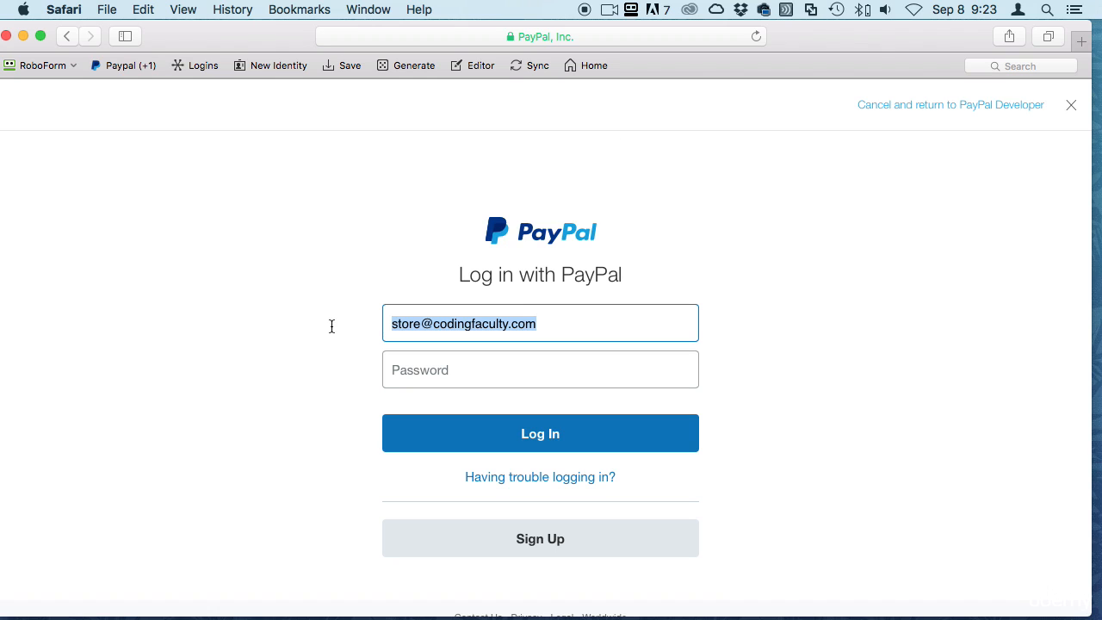
Replace the prefilled e-mail with the business account's and inspect the sign-in URL
click(552, 322)
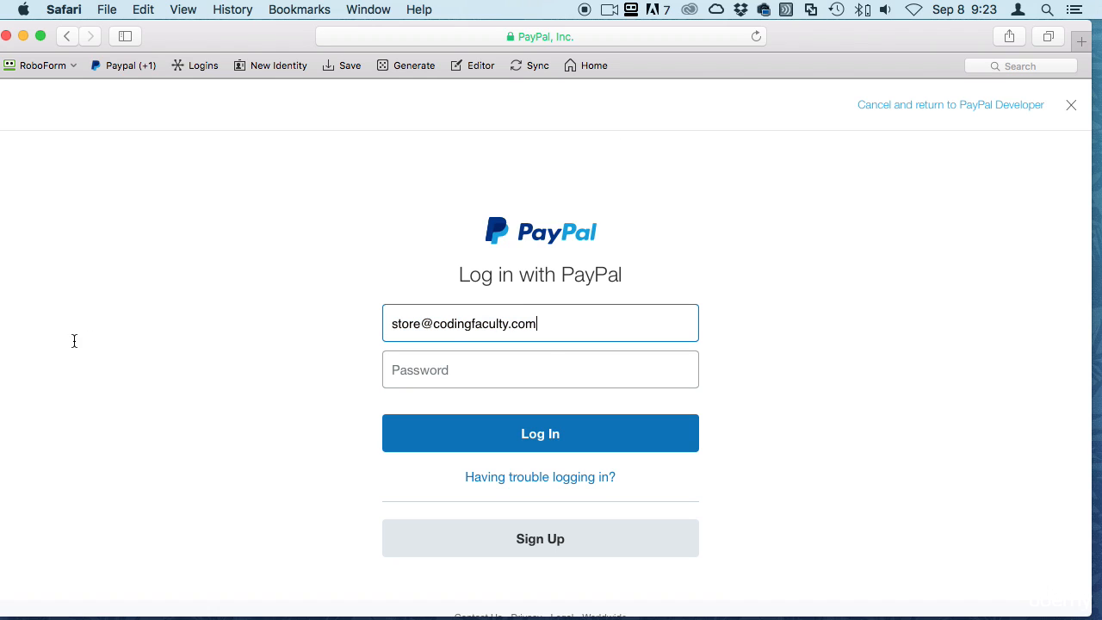
key(super+a)
text(busi)
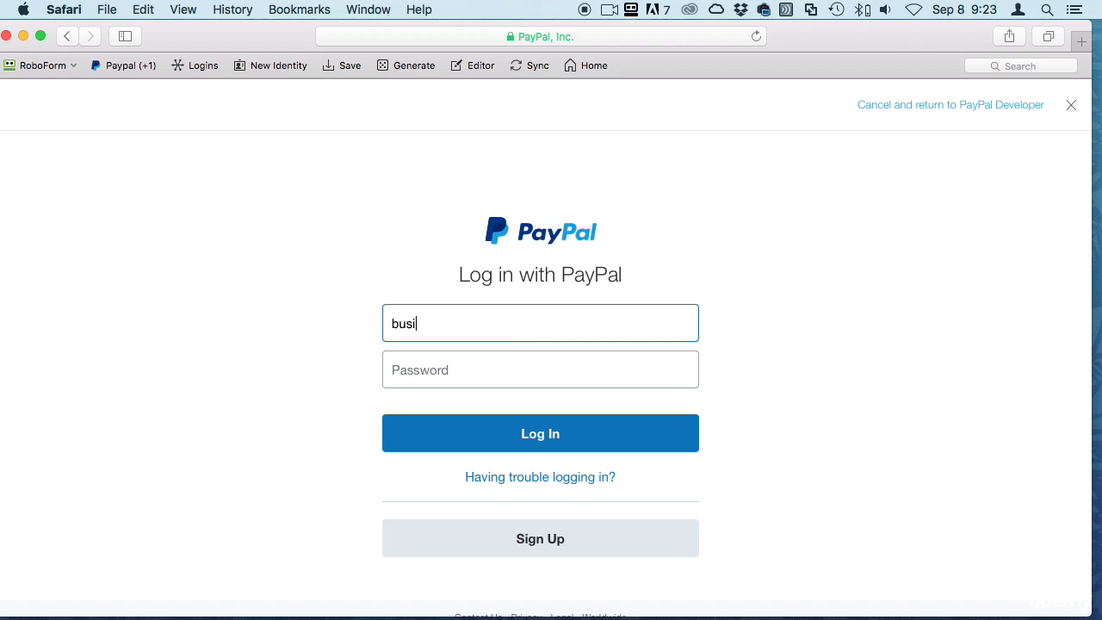
click(476, 37)
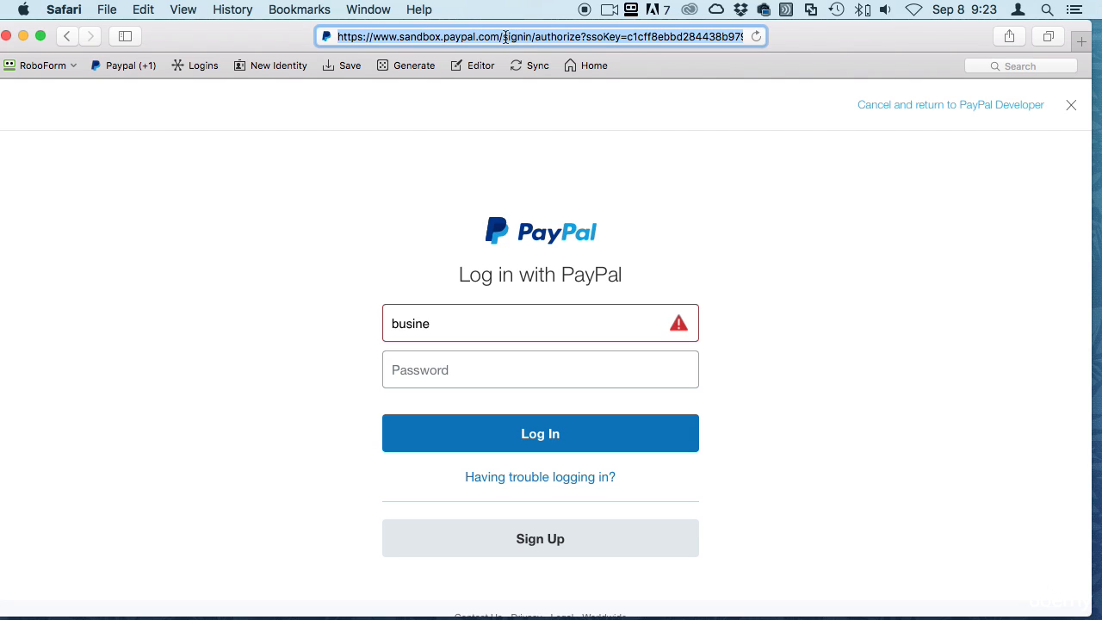
drag(505, 37, 636, 36)
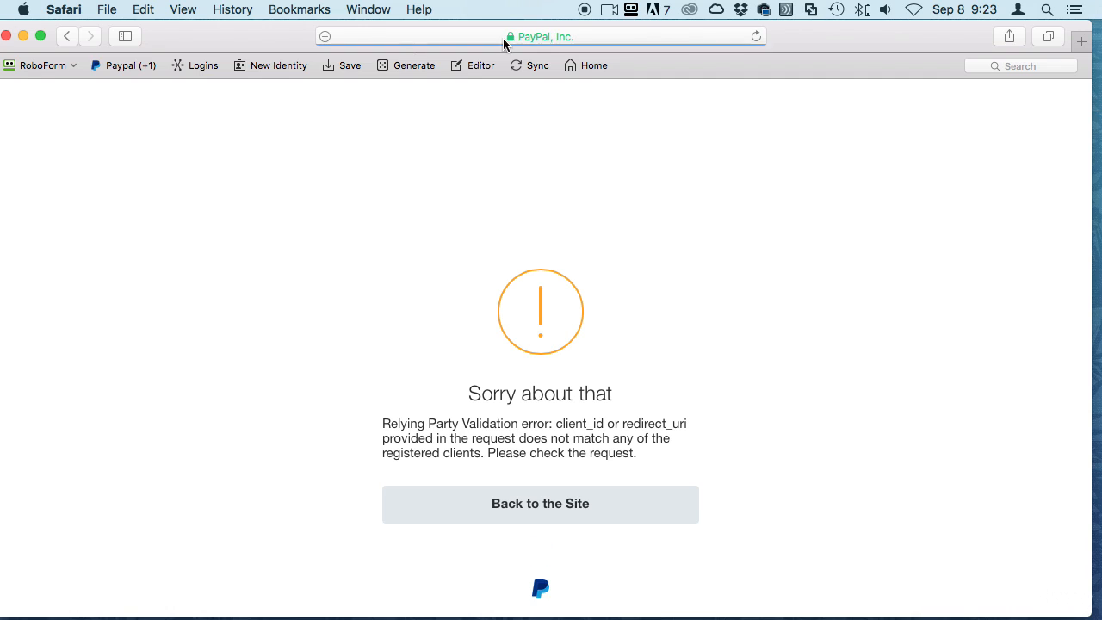
Back out of the error page, reload PayPal Developer, and go via Dashboard to Sandbox > Accounts
click(68, 35)
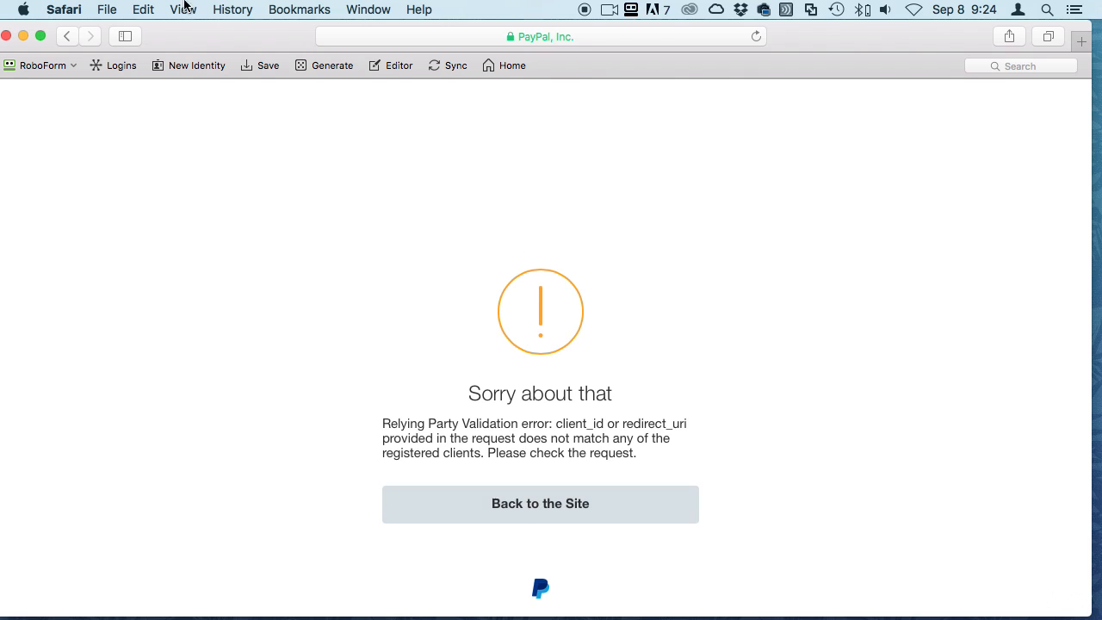
click(69, 35)
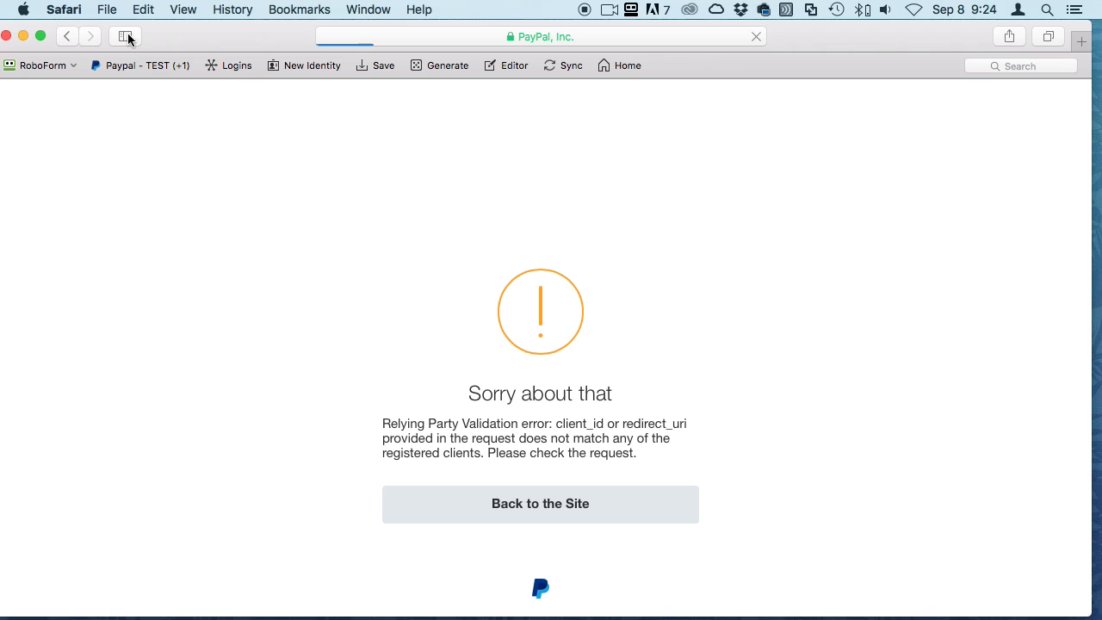
click(396, 39)
text(dev)
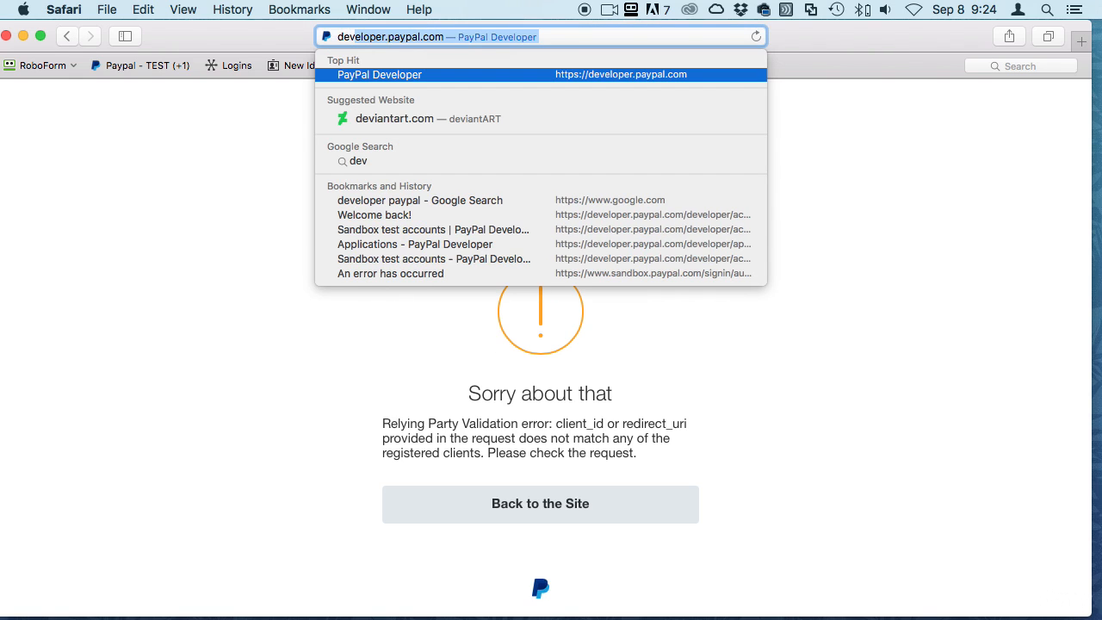
key(Return)
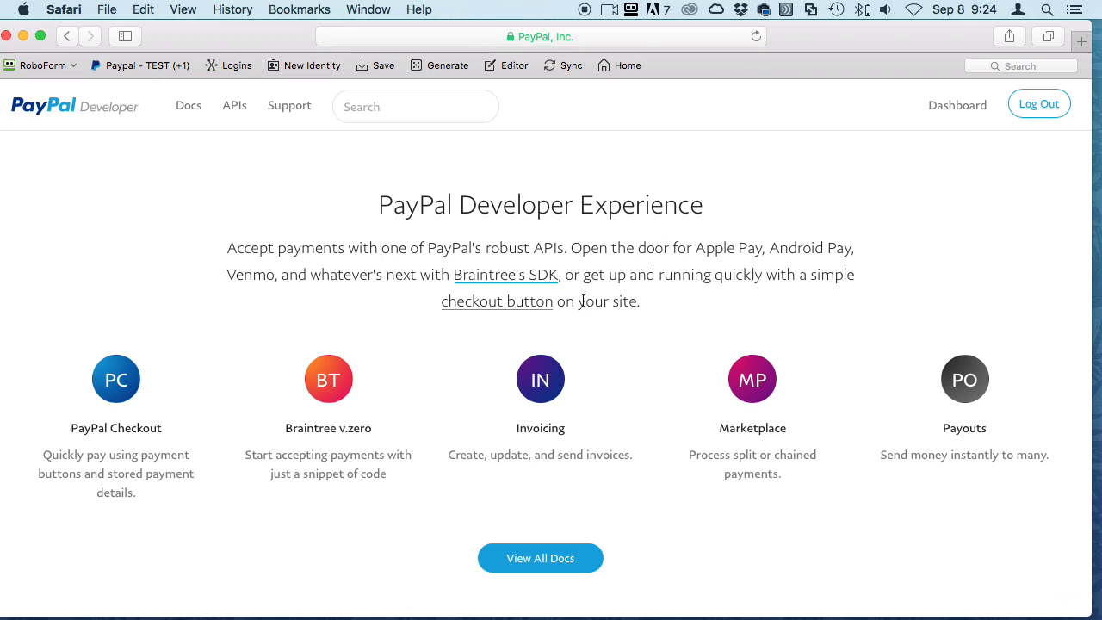
click(934, 109)
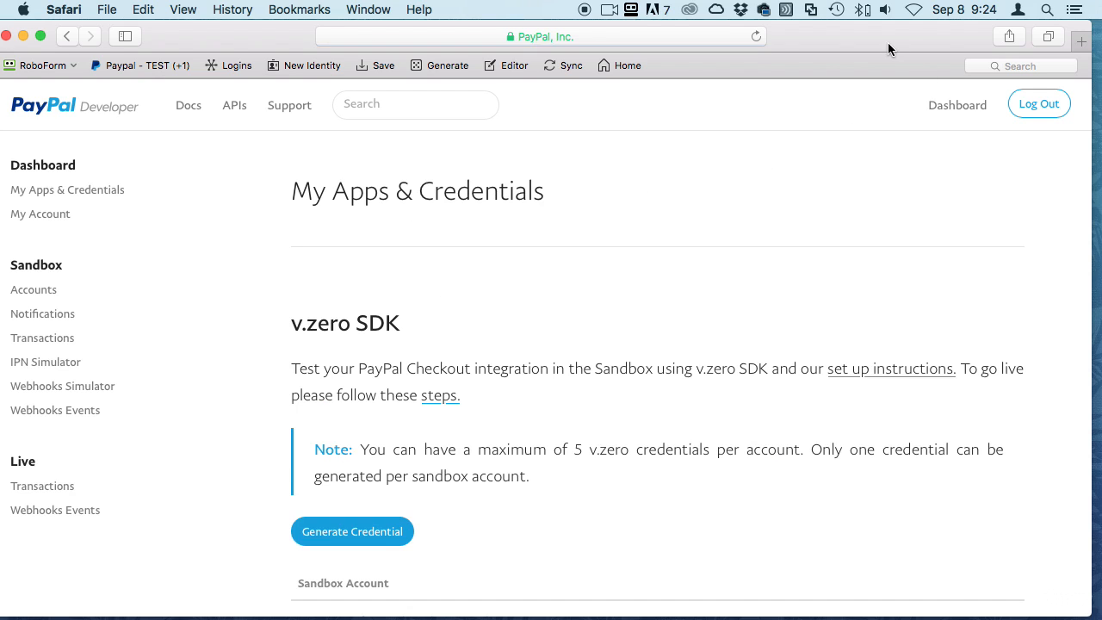
drag(887, 38, 895, 34)
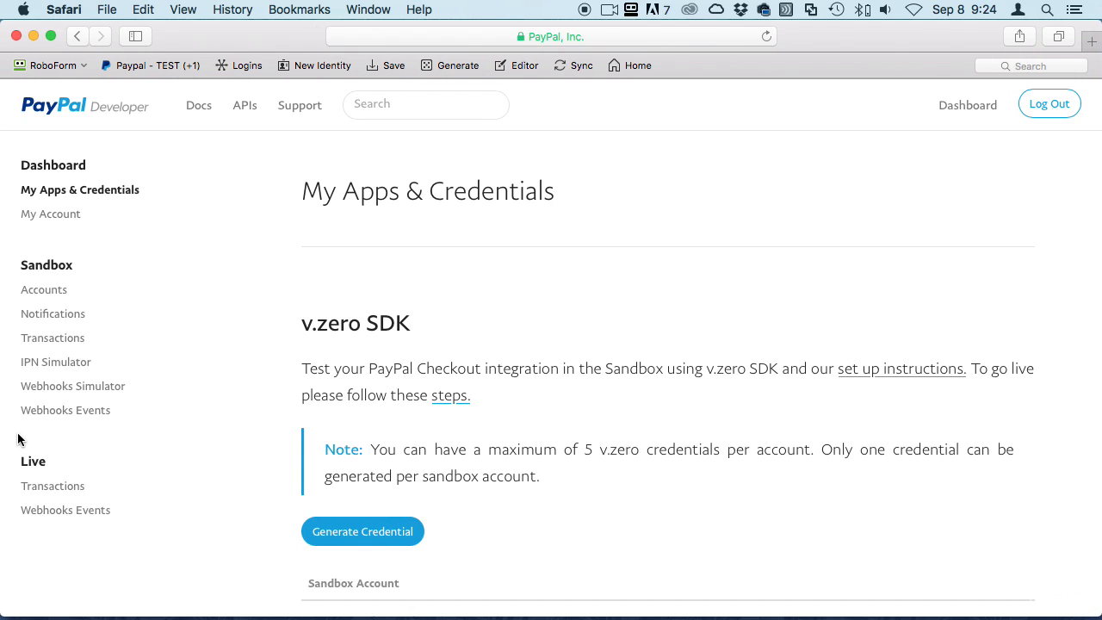
click(43, 290)
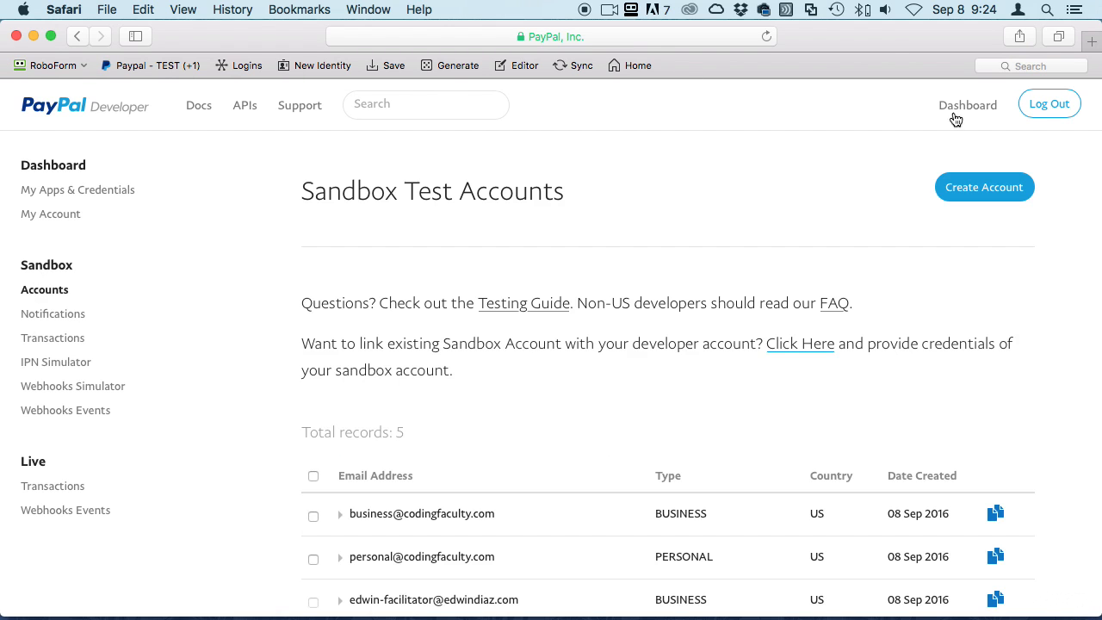
Start linking an existing sandbox account, replacing the prefilled email with the business account's email
scroll(722, 396, down, 3)
scroll(541, 337, up, 3)
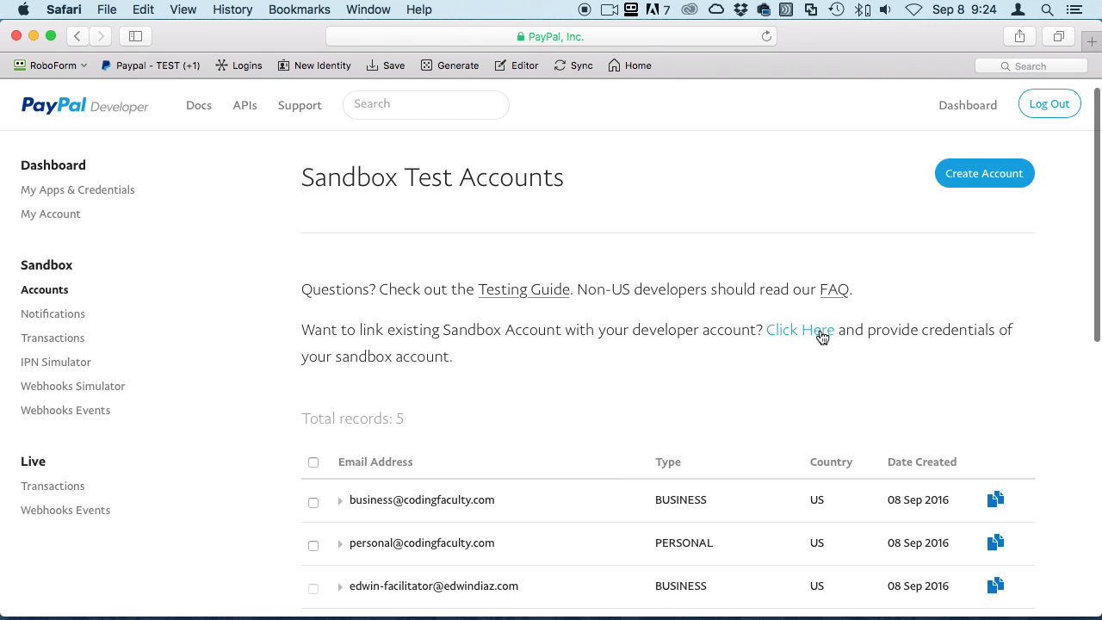
click(821, 335)
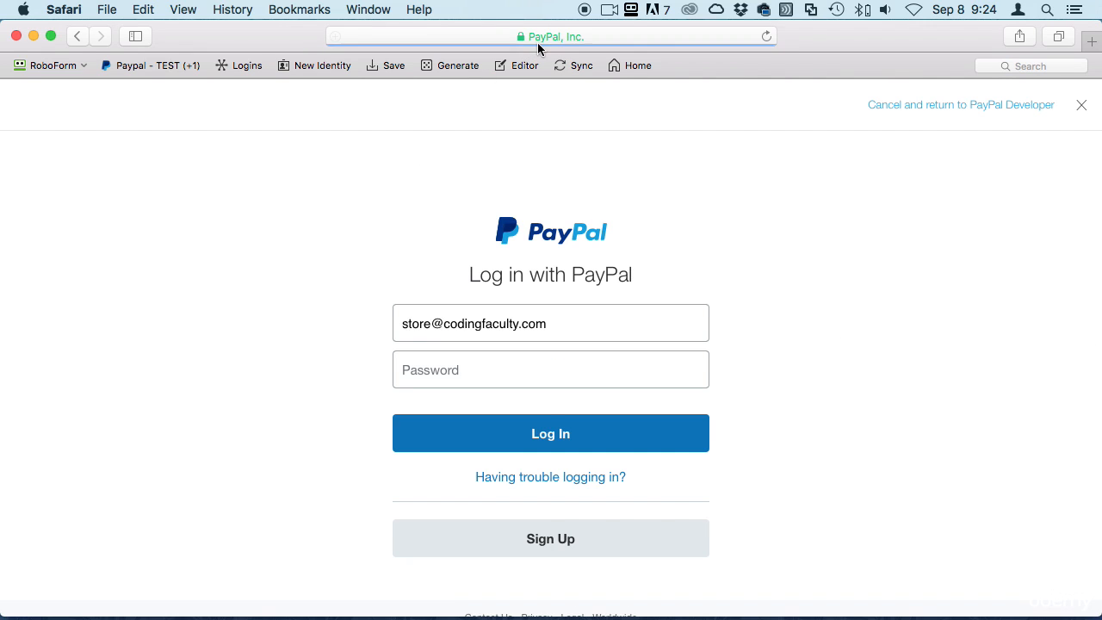
drag(577, 323, 378, 324)
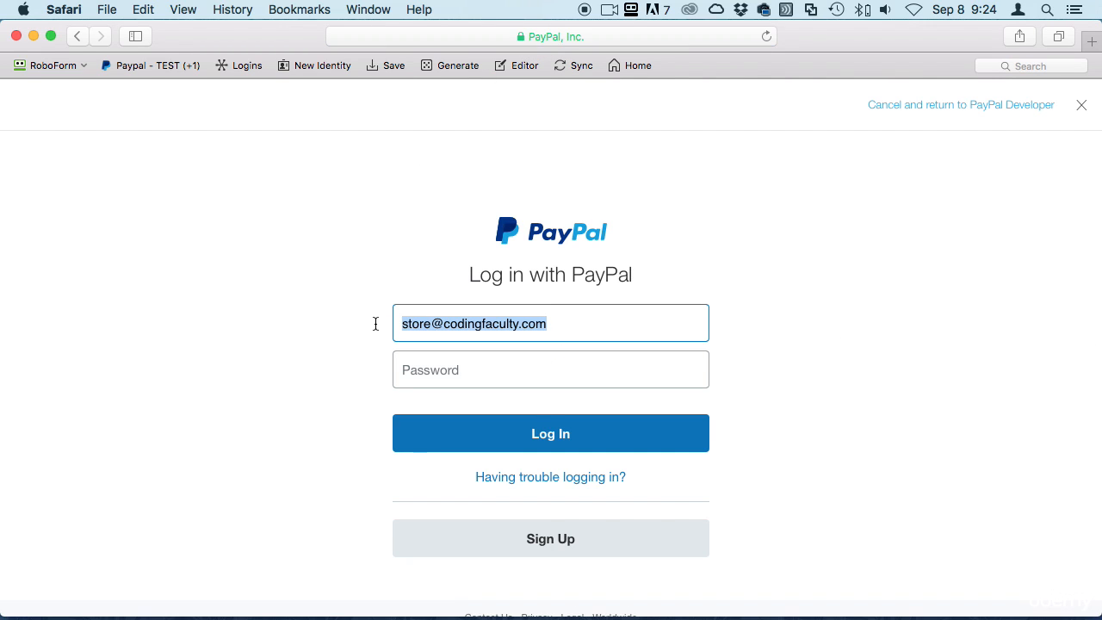
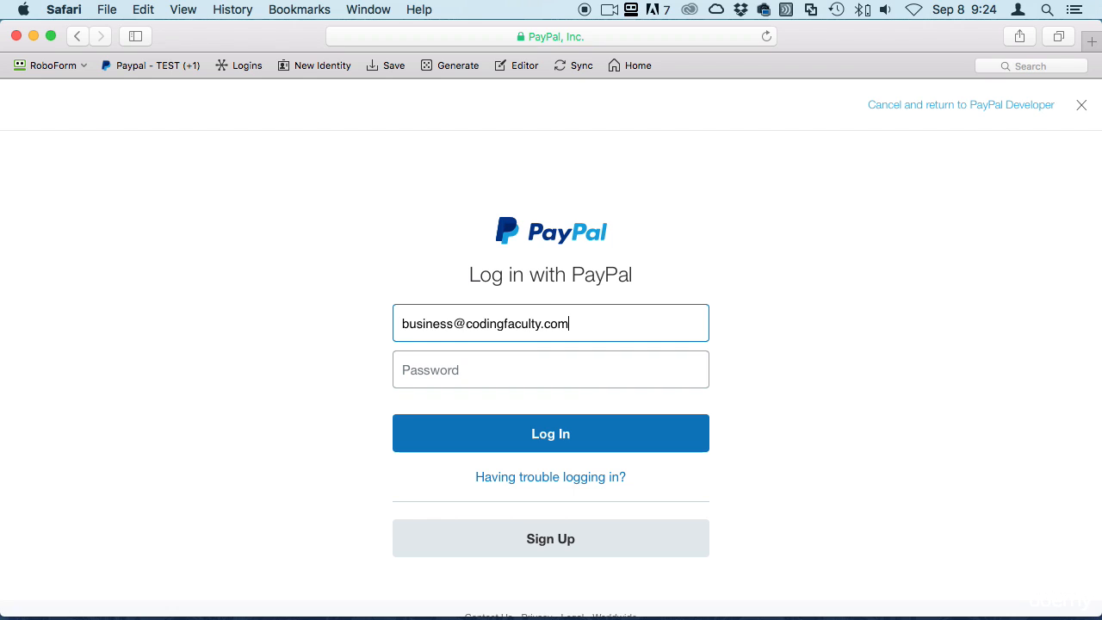
Enter the business account's password, log in, and agree to share profile info
click(500, 357)
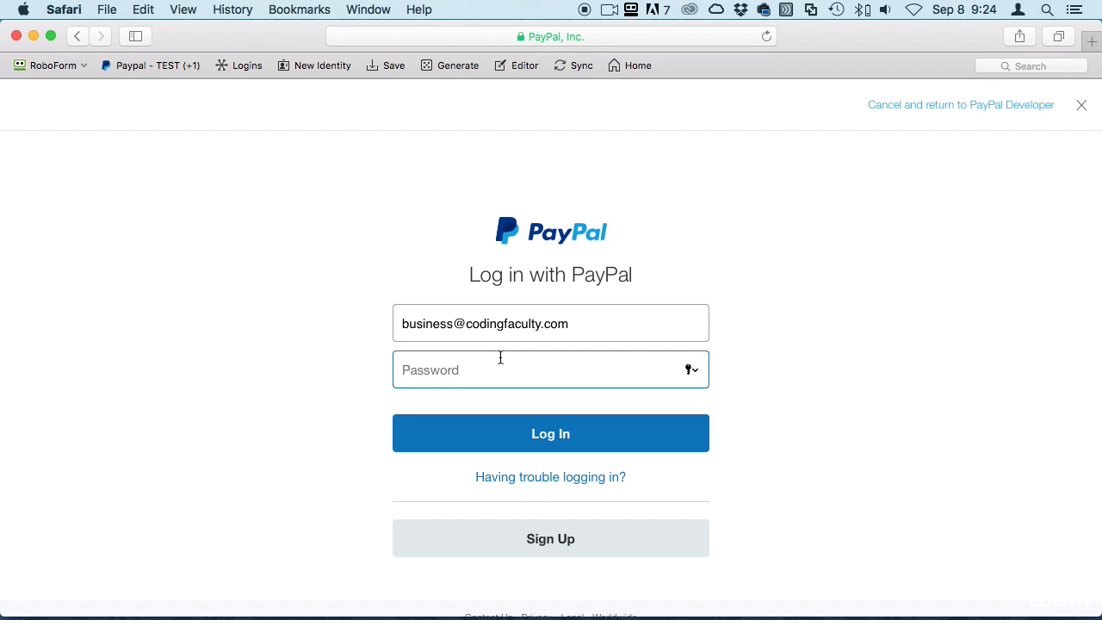
text(p)
click(499, 440)
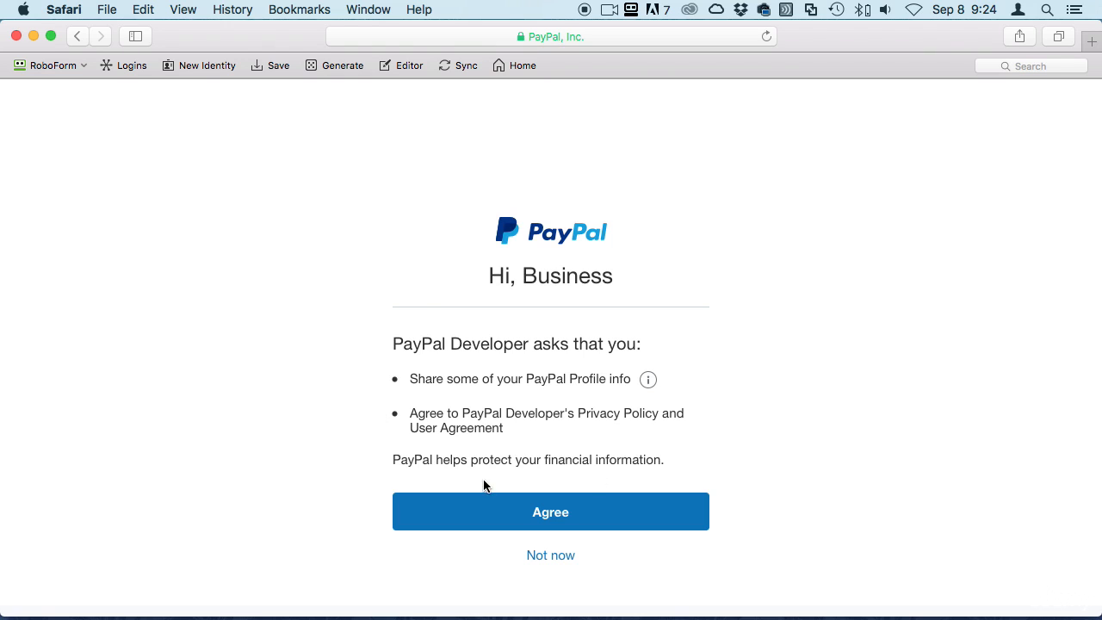
click(524, 514)
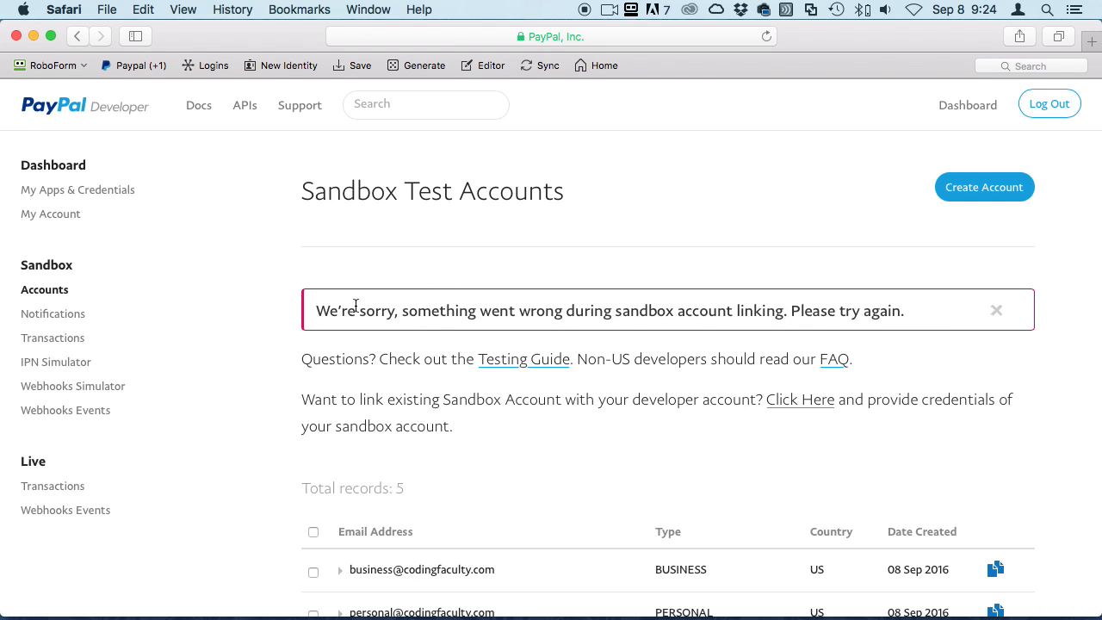
Scroll through the five sandbox accounts listed beneath the linking error banner
scroll(738, 456, down, 5)
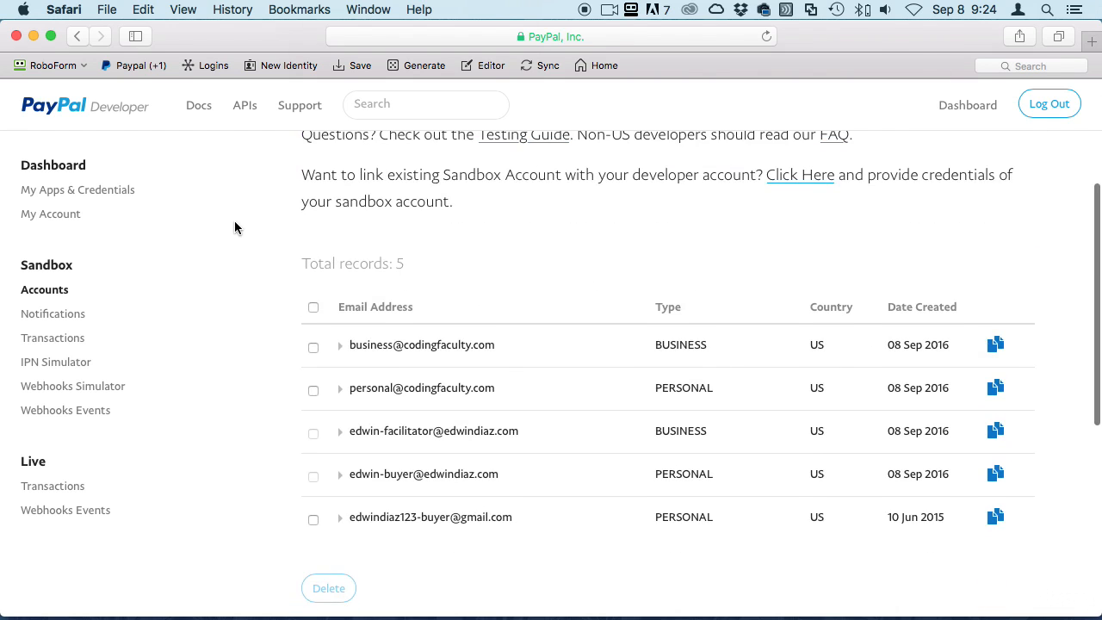
scroll(234, 221, up, 5)
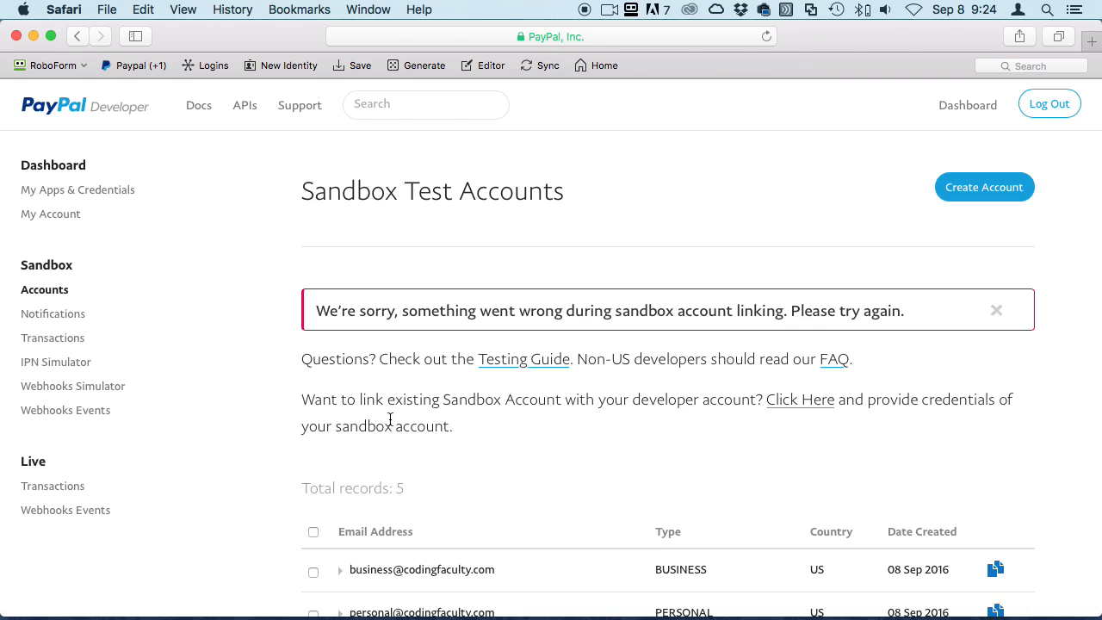
scroll(509, 514, down, 4)
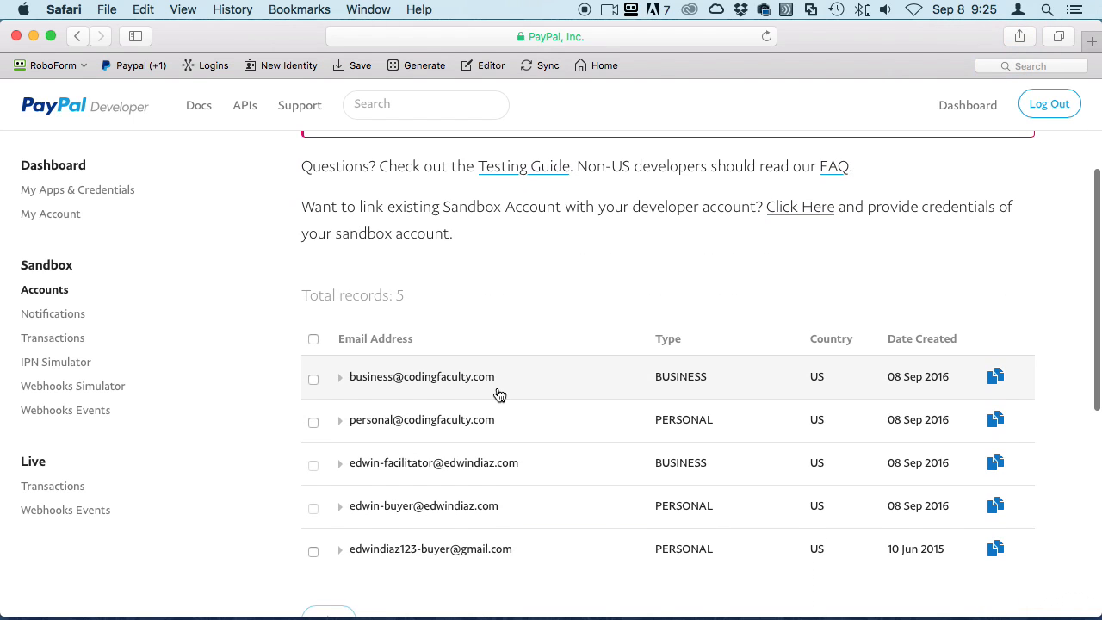
Copy the business sandbox account's email from its Profile details, then close the details
click(338, 381)
click(361, 406)
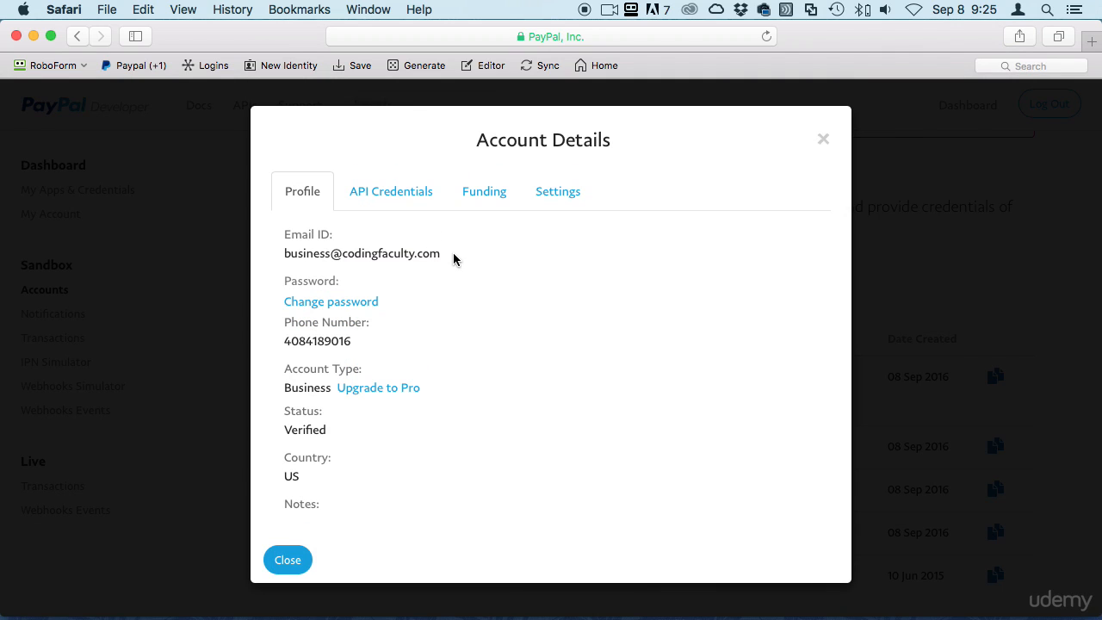
drag(440, 254, 286, 253)
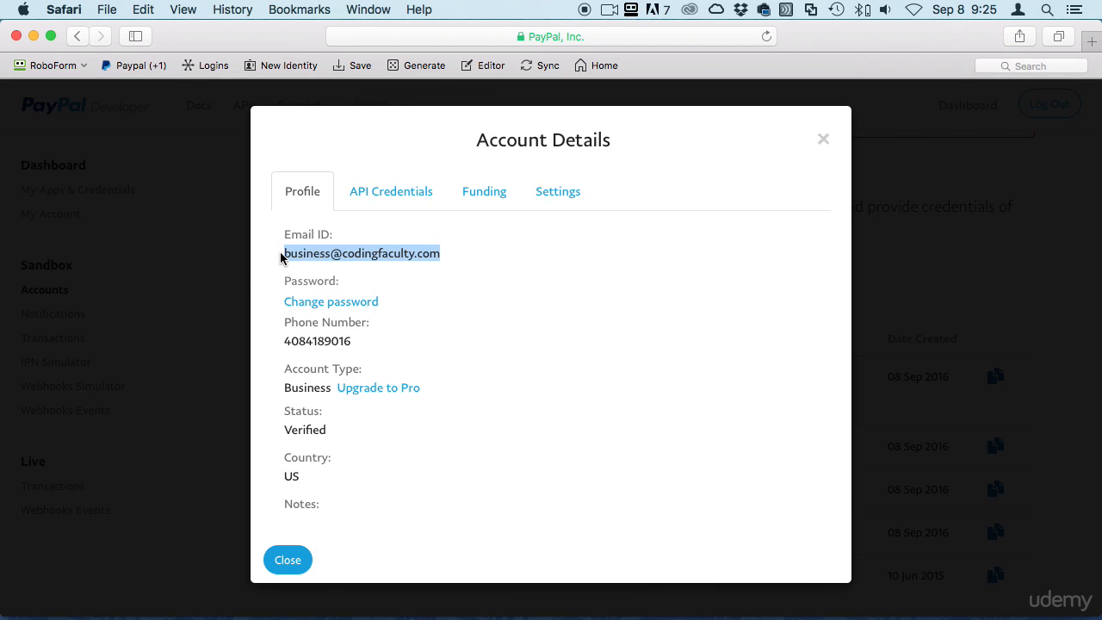
key(super+c)
click(822, 140)
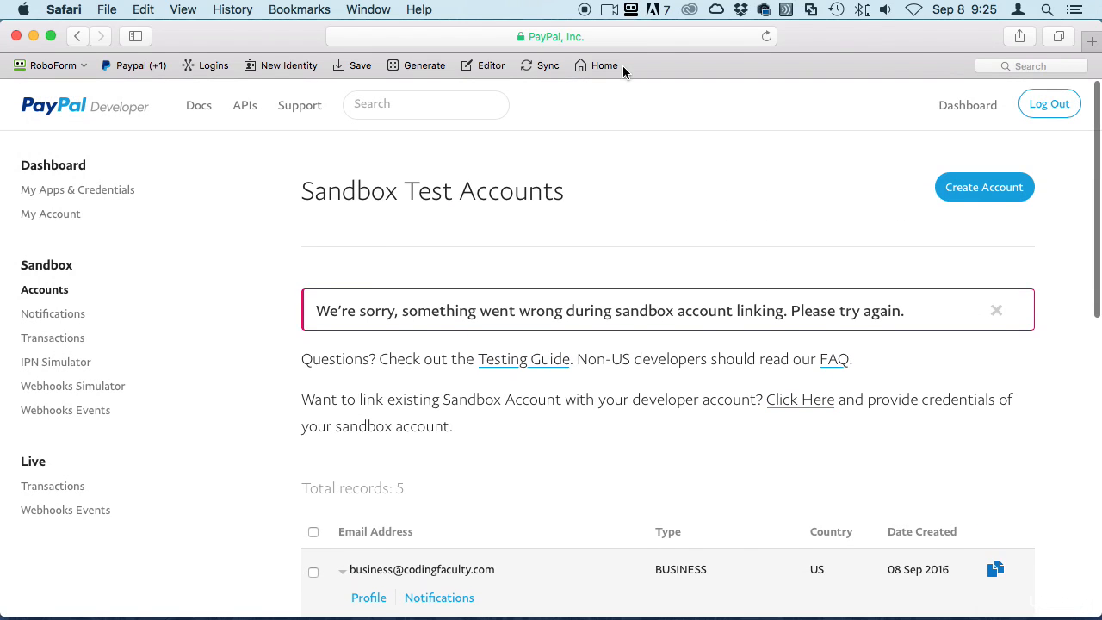
Enter sandbox.paypal.com in the browser's address bar
click(574, 38)
key(BackSpace)
text(d)
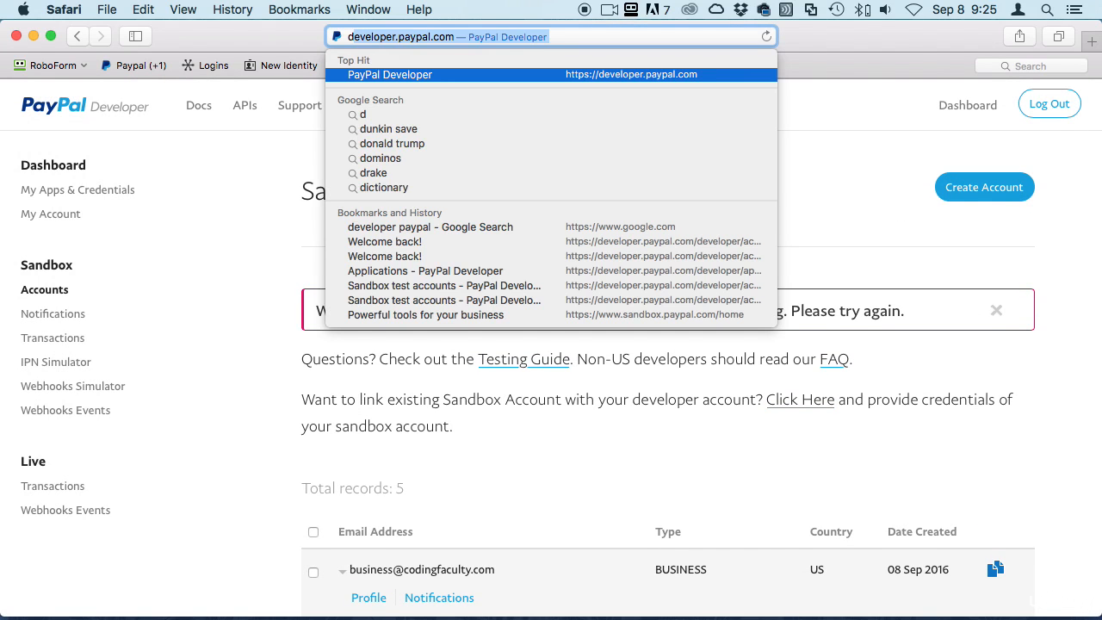
text(sa)
key(BackSpace)
key(BackSpace)
key(BackSpace)
text(sandbox)
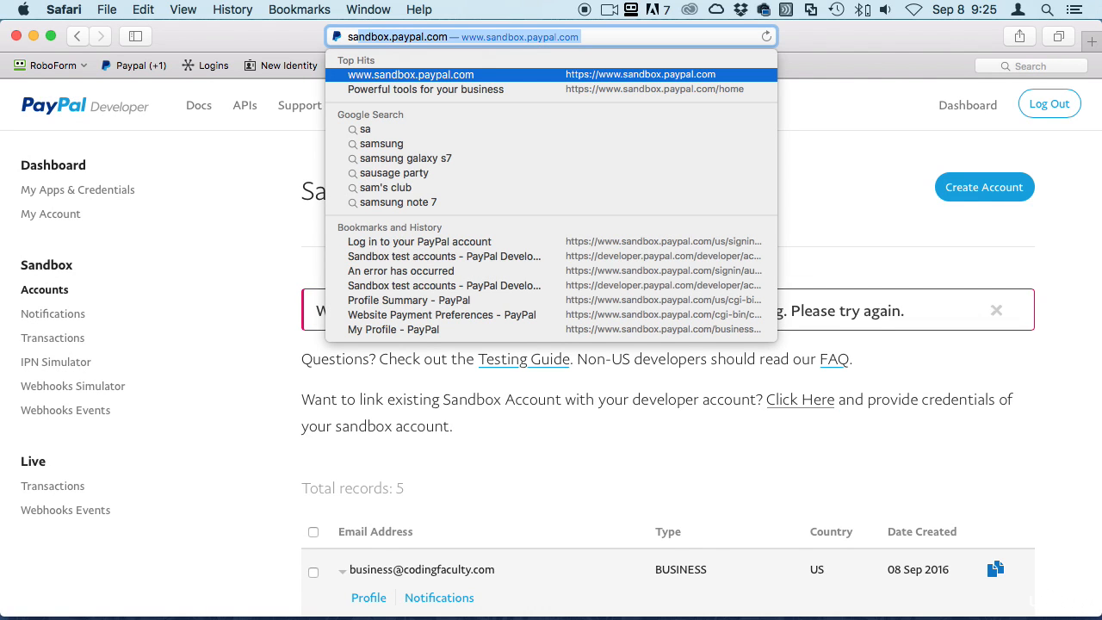
Load sandbox.paypal.com and sign in with the business account's password
key(Return)
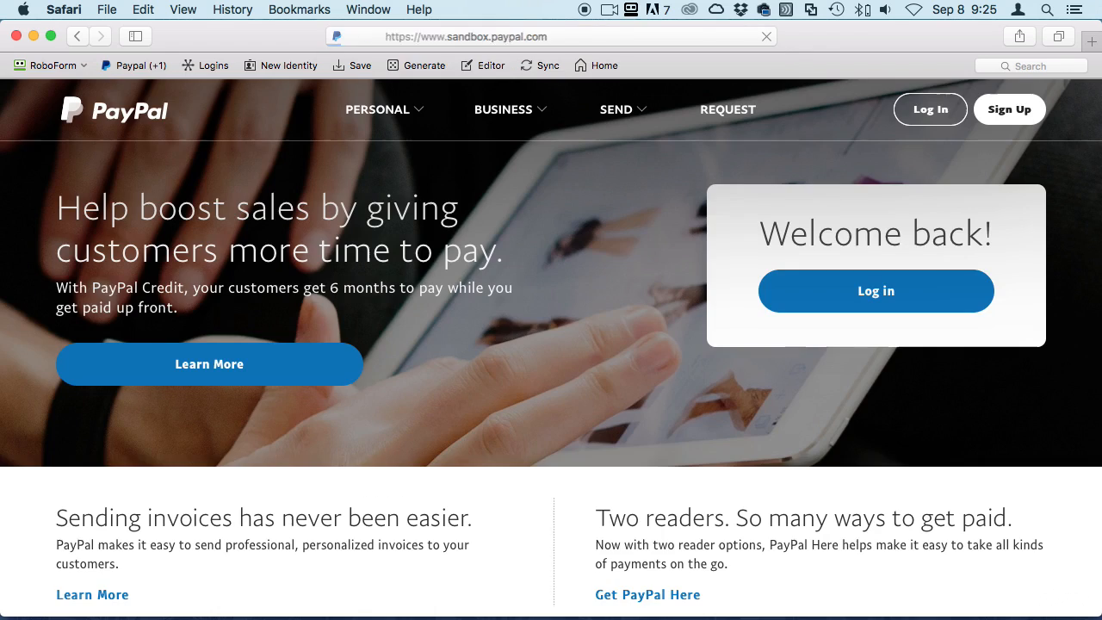
click(875, 293)
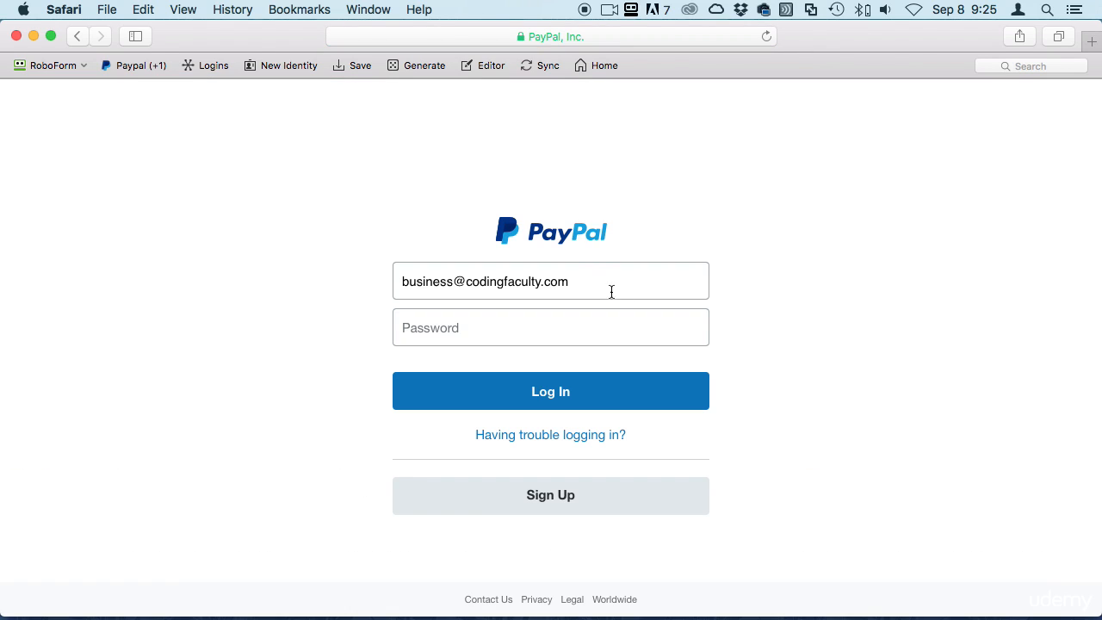
click(526, 335)
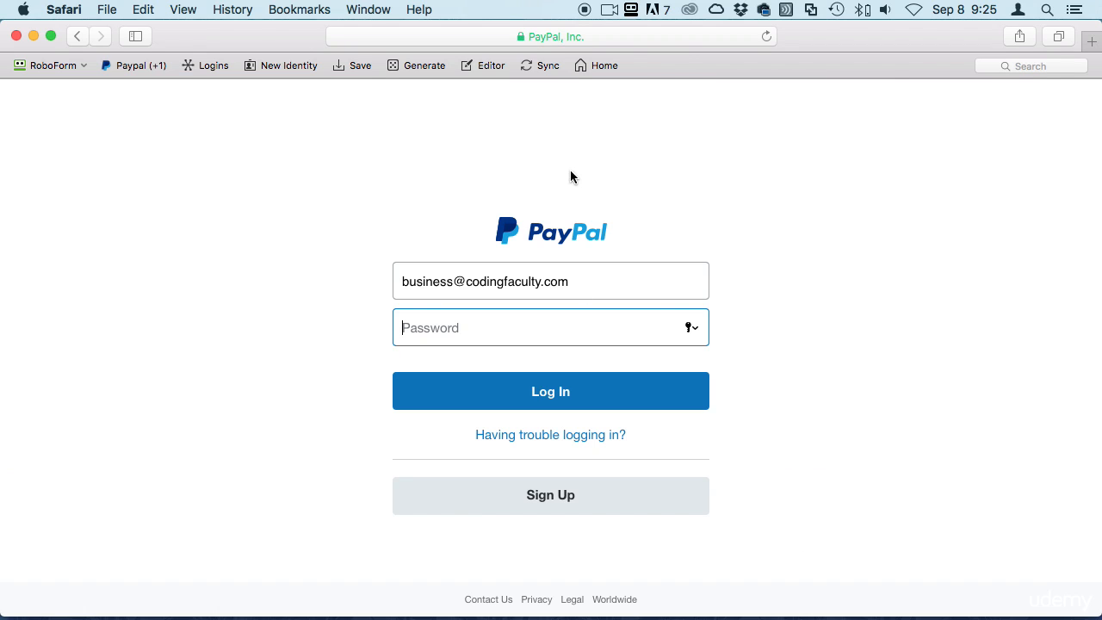
click(575, 37)
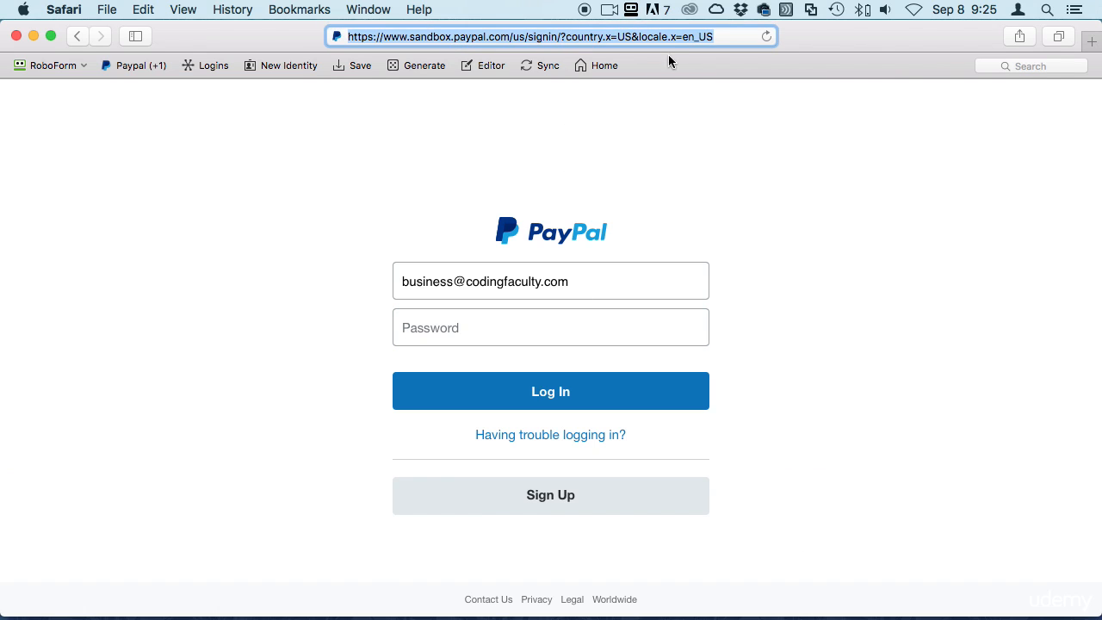
click(520, 319)
text(•••••)
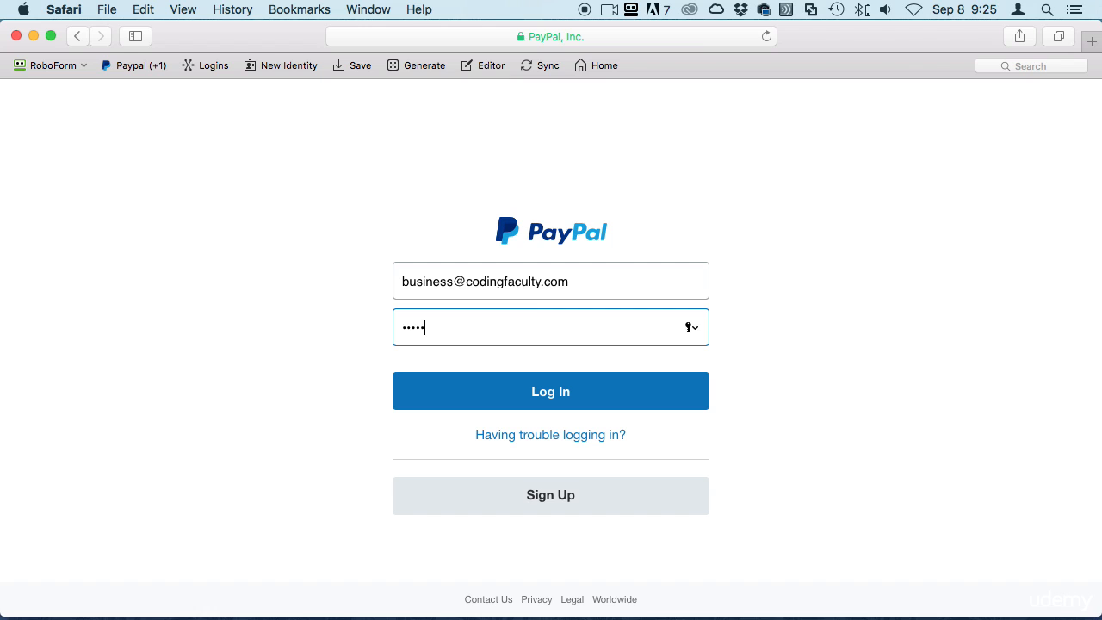
key(Return)
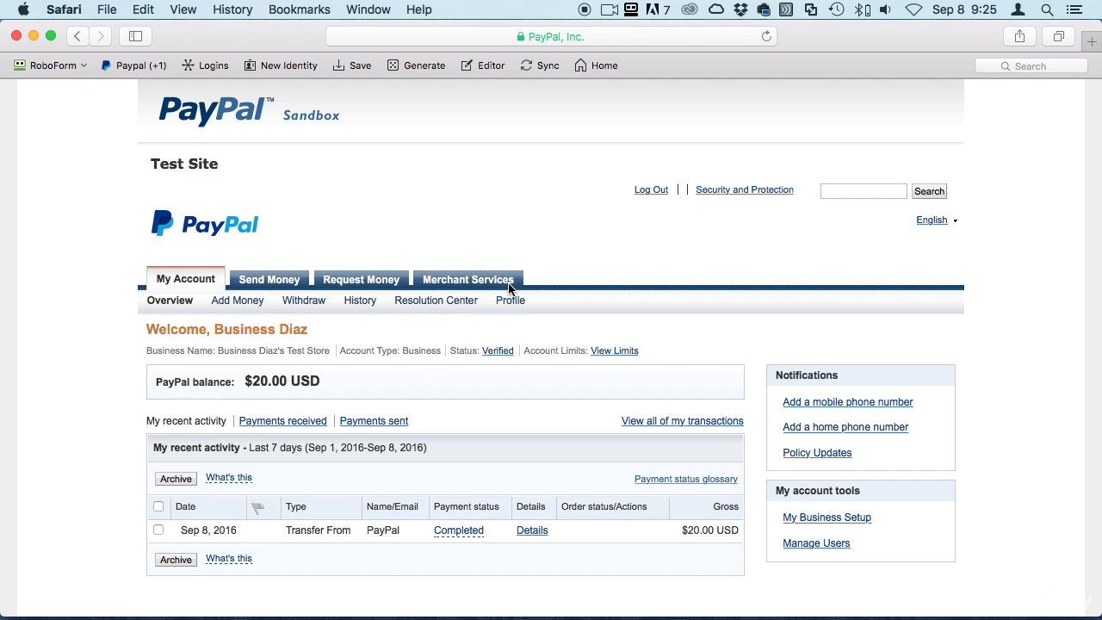
Review the account overview showing the $20.00 USD balance and one completed transfer
scroll(679, 401, down, 3)
scroll(667, 399, up, 3)
drag(214, 329, 331, 334)
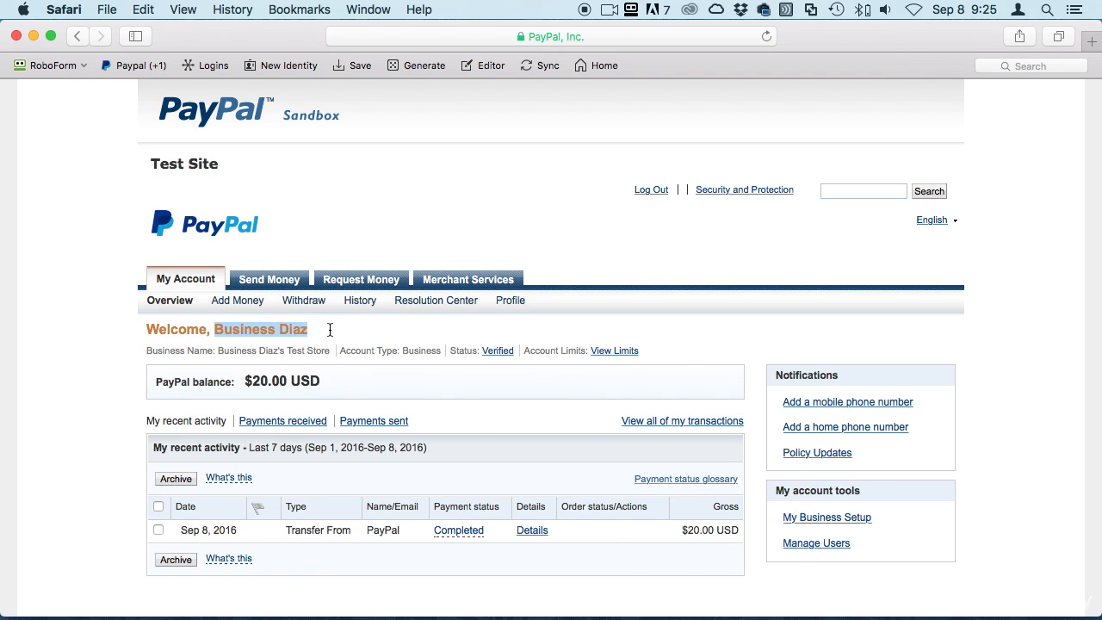
click(339, 331)
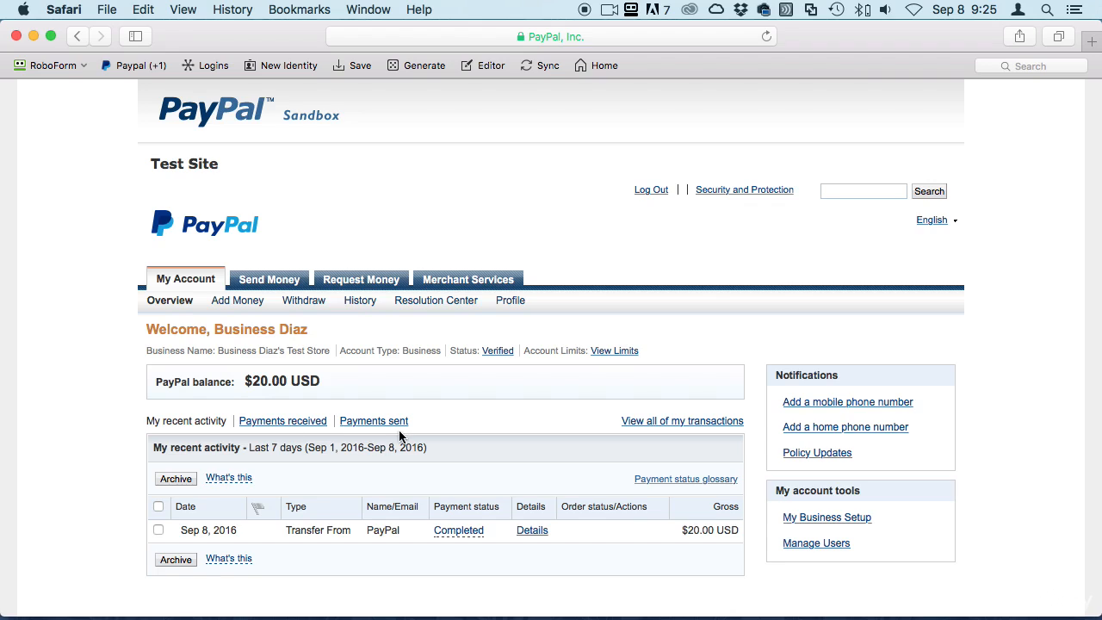
scroll(394, 428, down, 3)
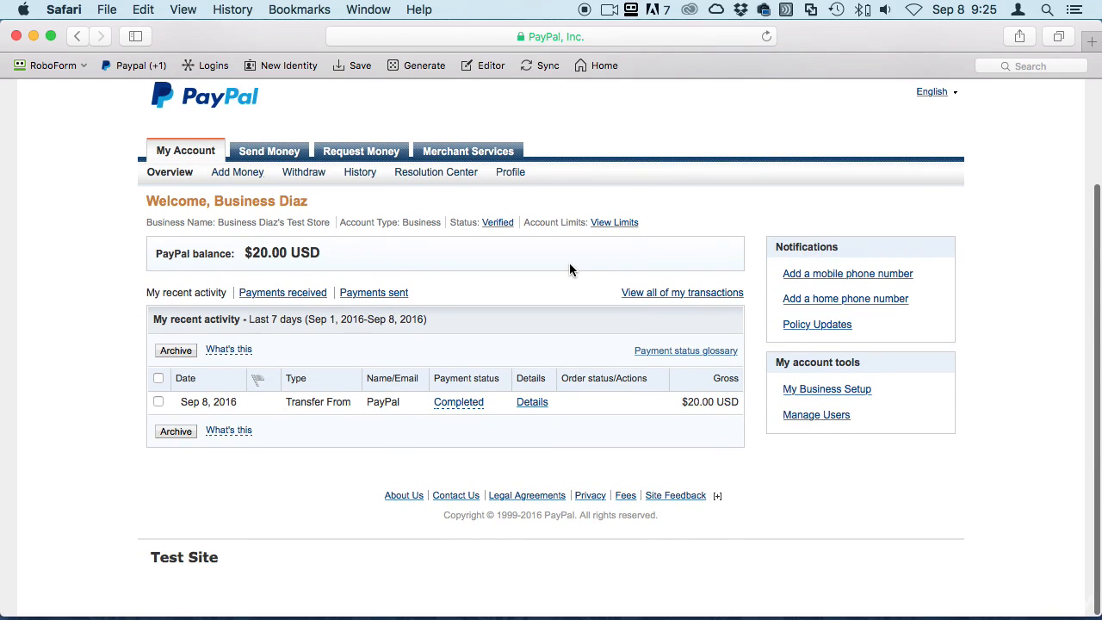
scroll(569, 263, up, 3)
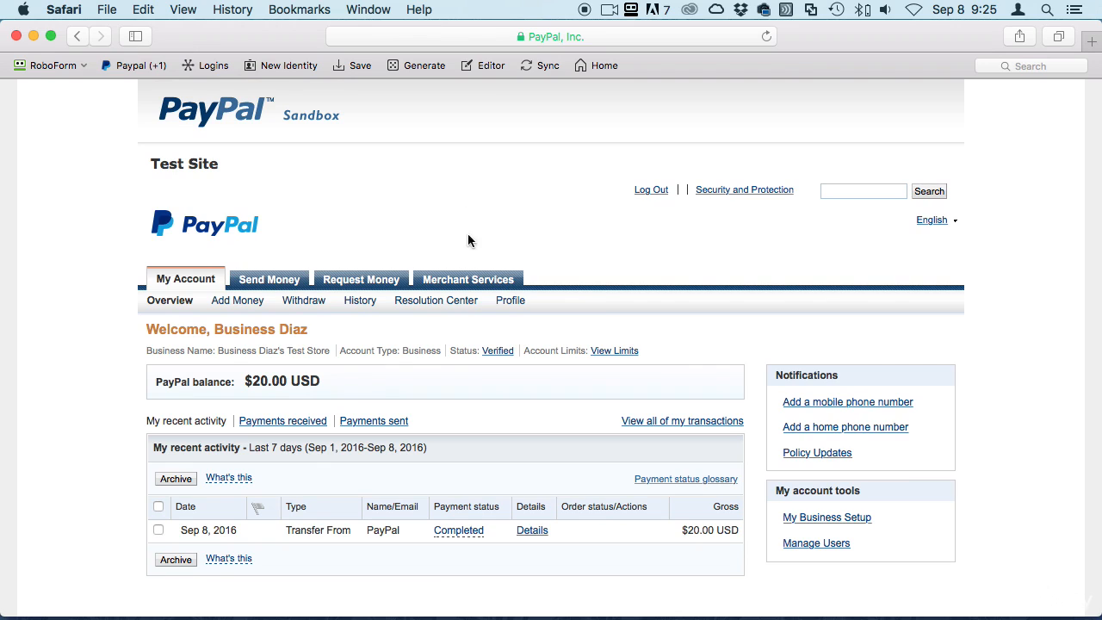
click(478, 38)
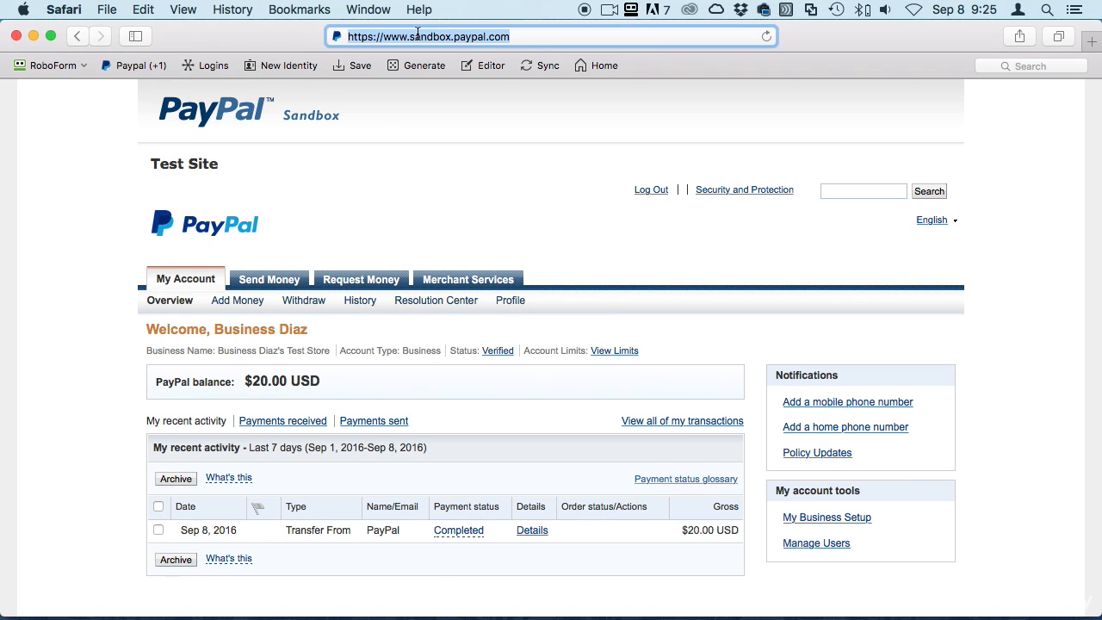
click(382, 195)
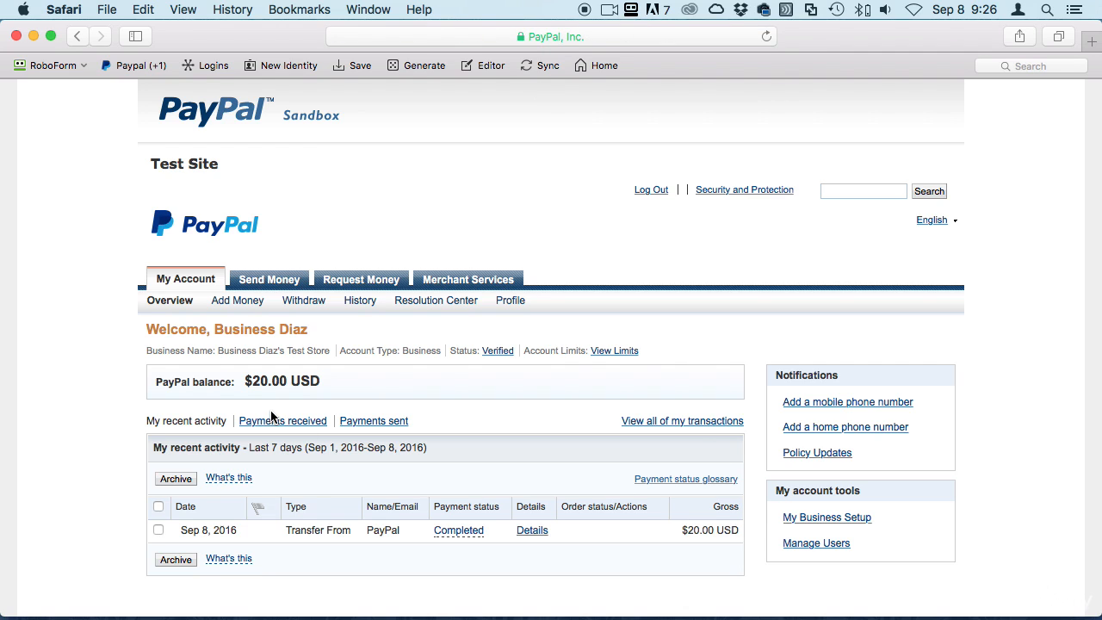
Go to Profile > My selling tools and open Update for Website preferences
click(506, 301)
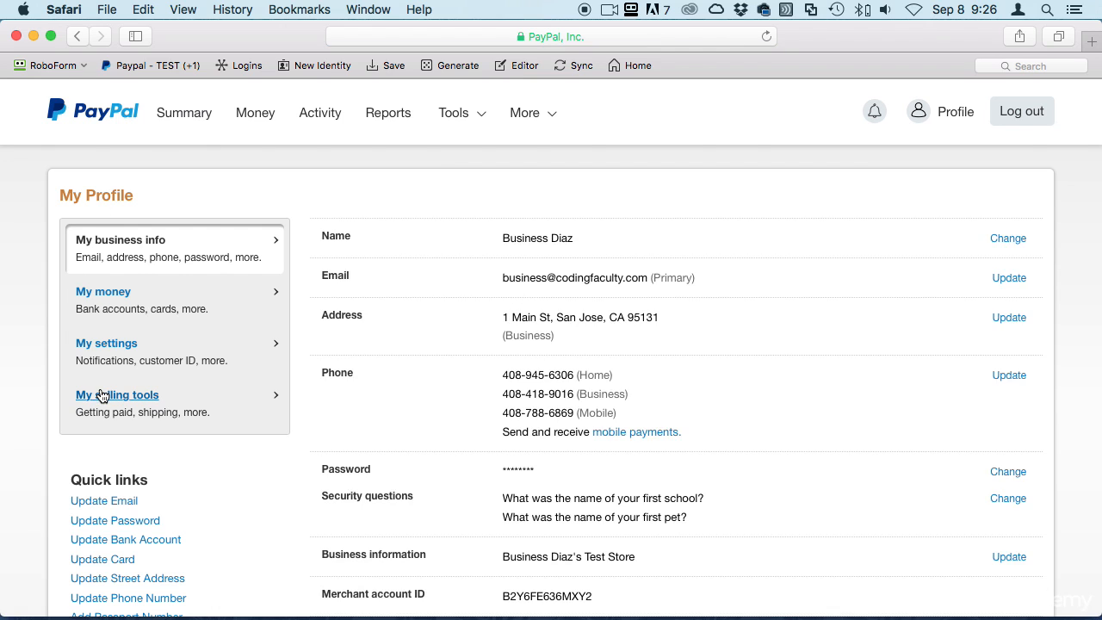
click(98, 394)
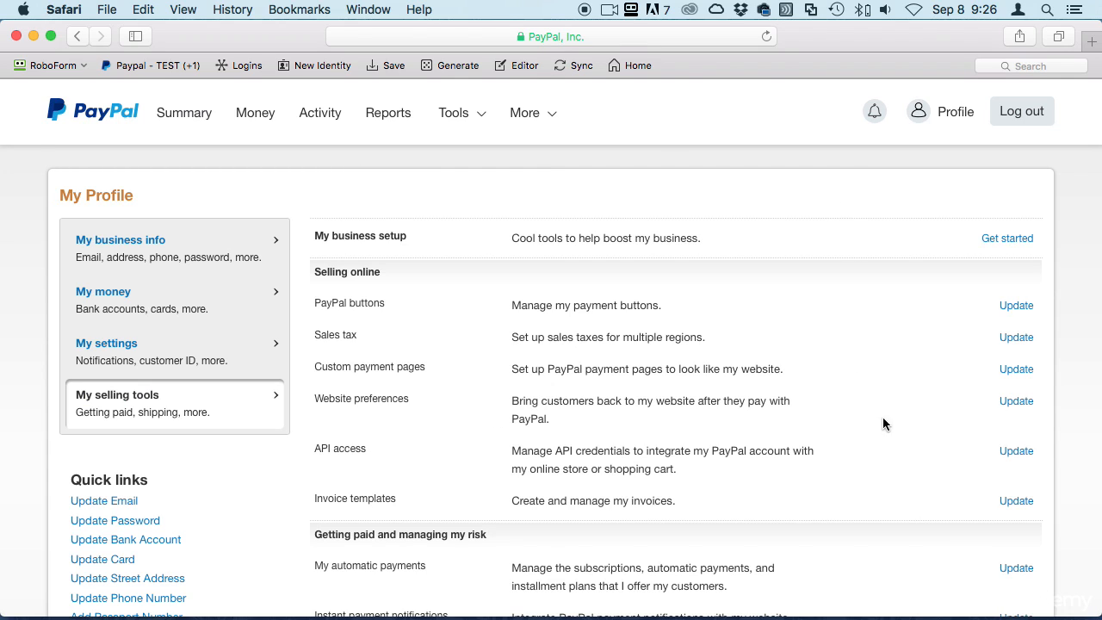
drag(512, 400, 785, 413)
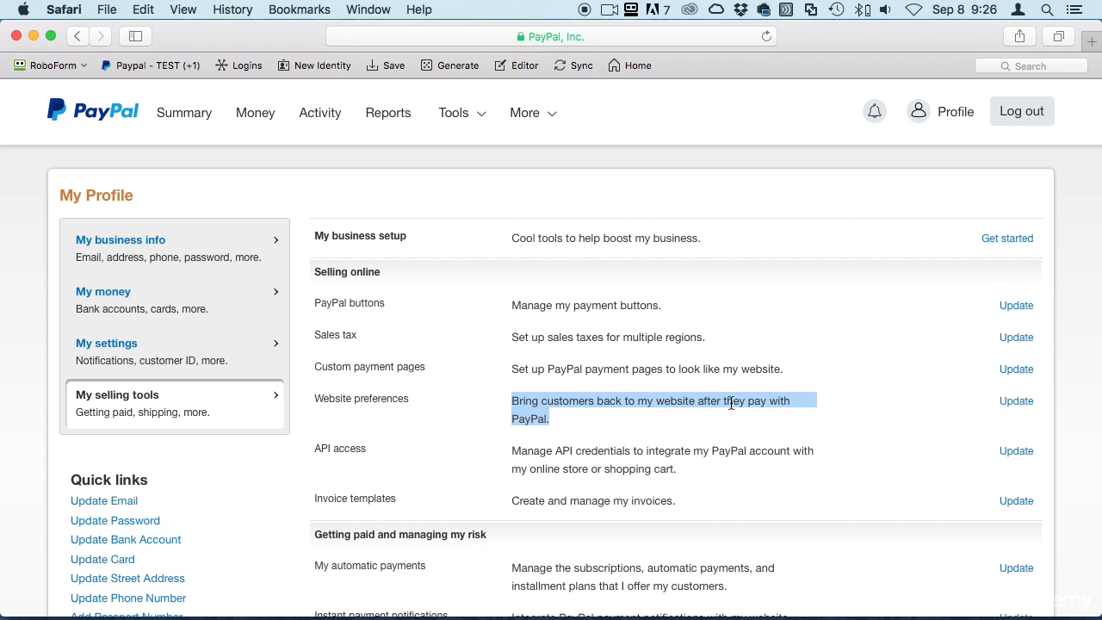
click(1013, 405)
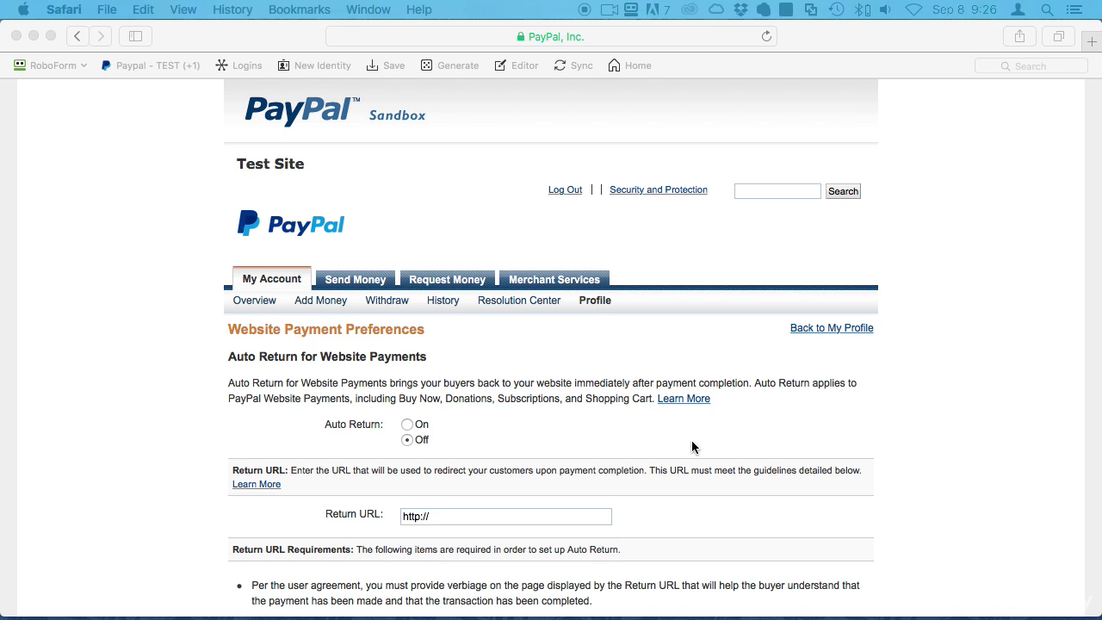
click(406, 428)
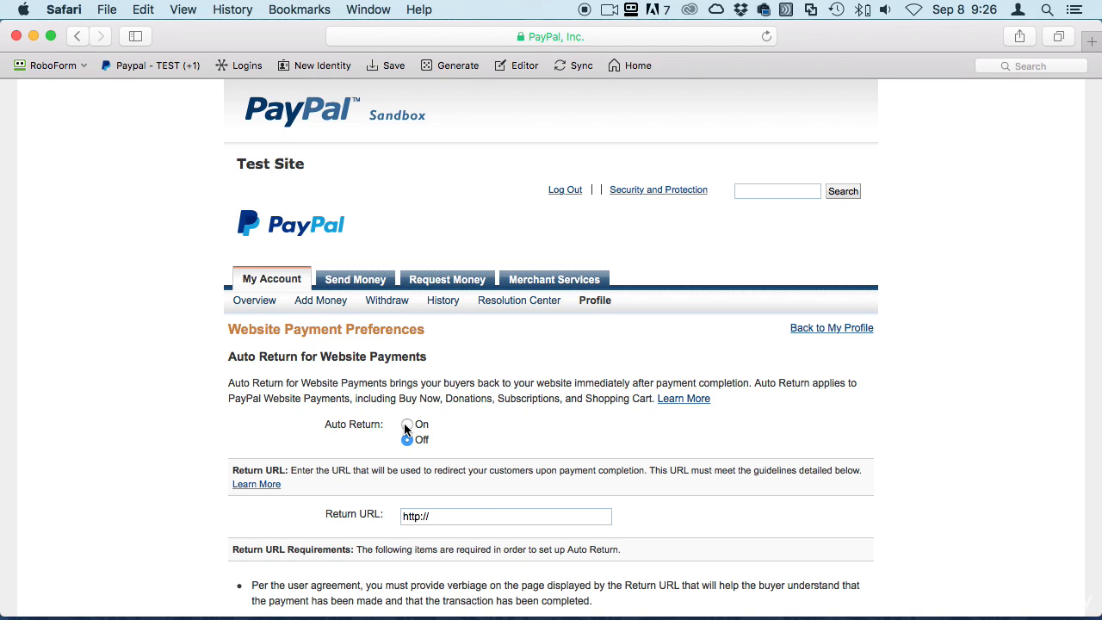
click(406, 426)
click(482, 517)
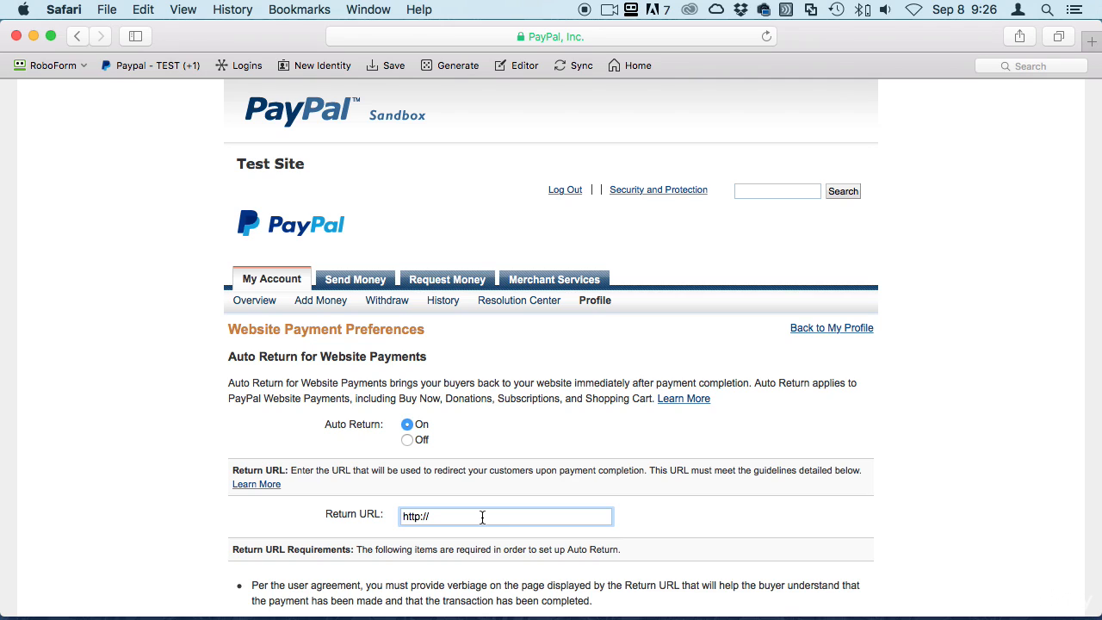
text(playpapi)
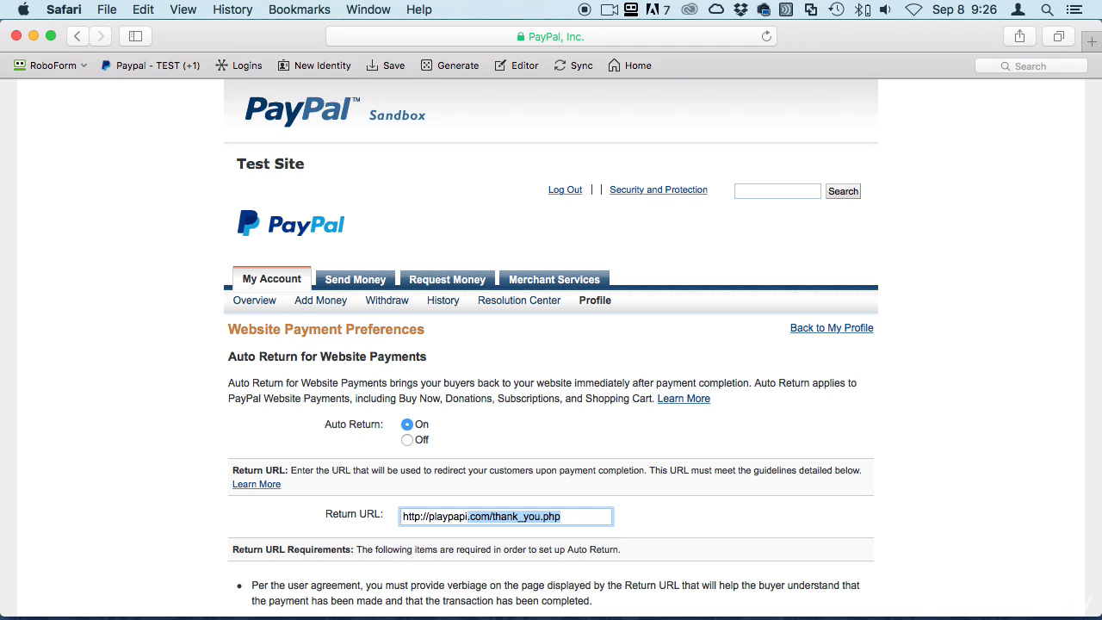
text(.com/)
click(570, 515)
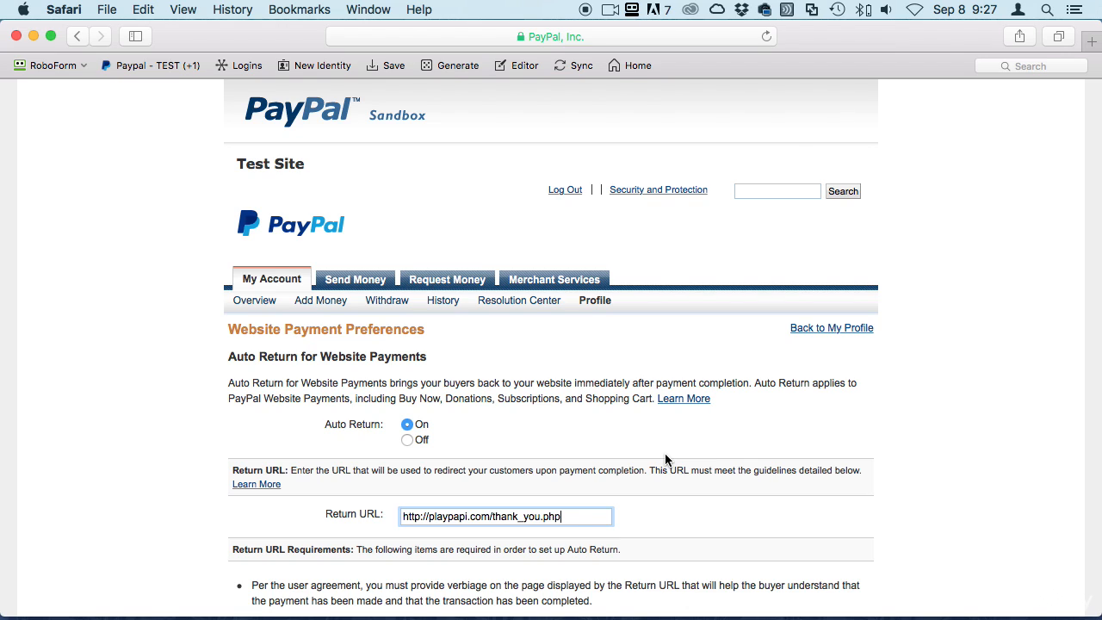
Double-check the entered return URL and scroll down toward the Save button
drag(571, 517, 398, 507)
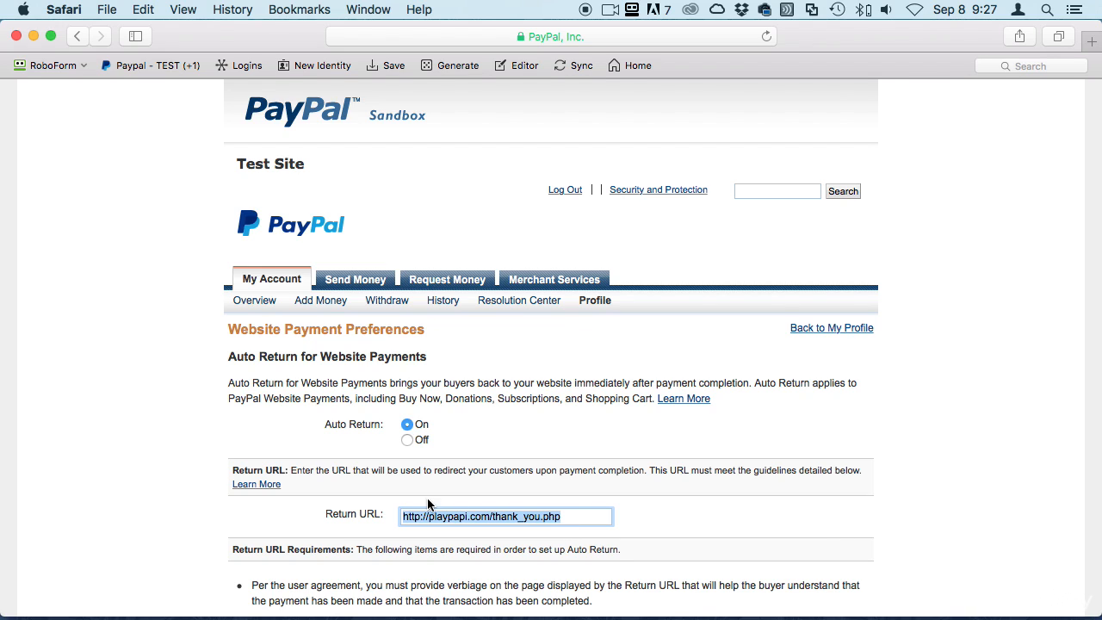
click(459, 514)
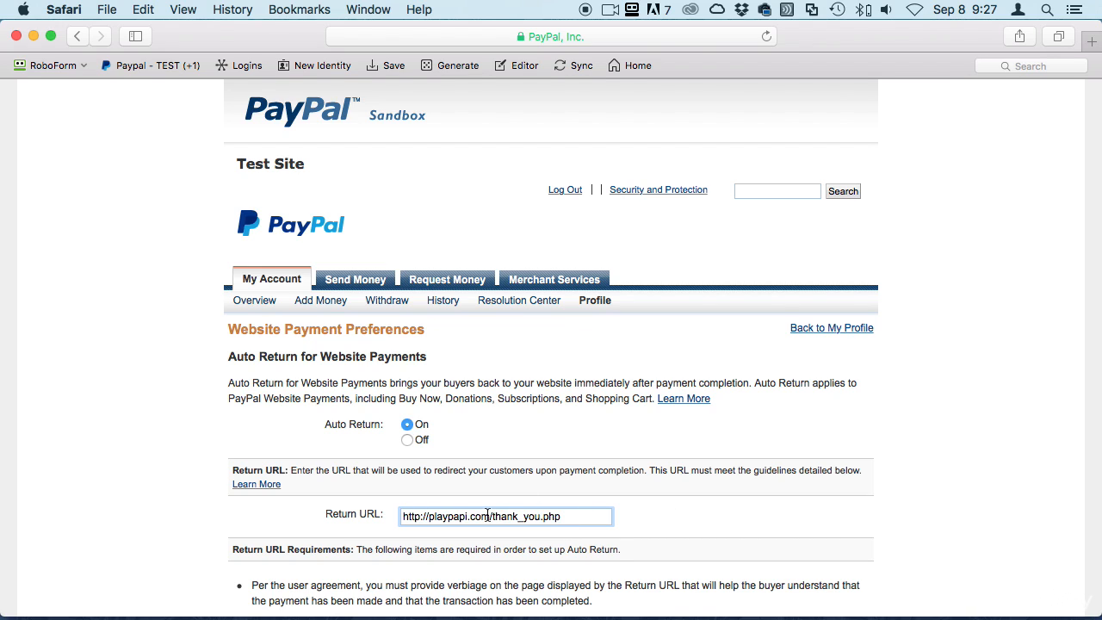
drag(493, 516, 575, 516)
click(720, 519)
scroll(721, 521, down, 2)
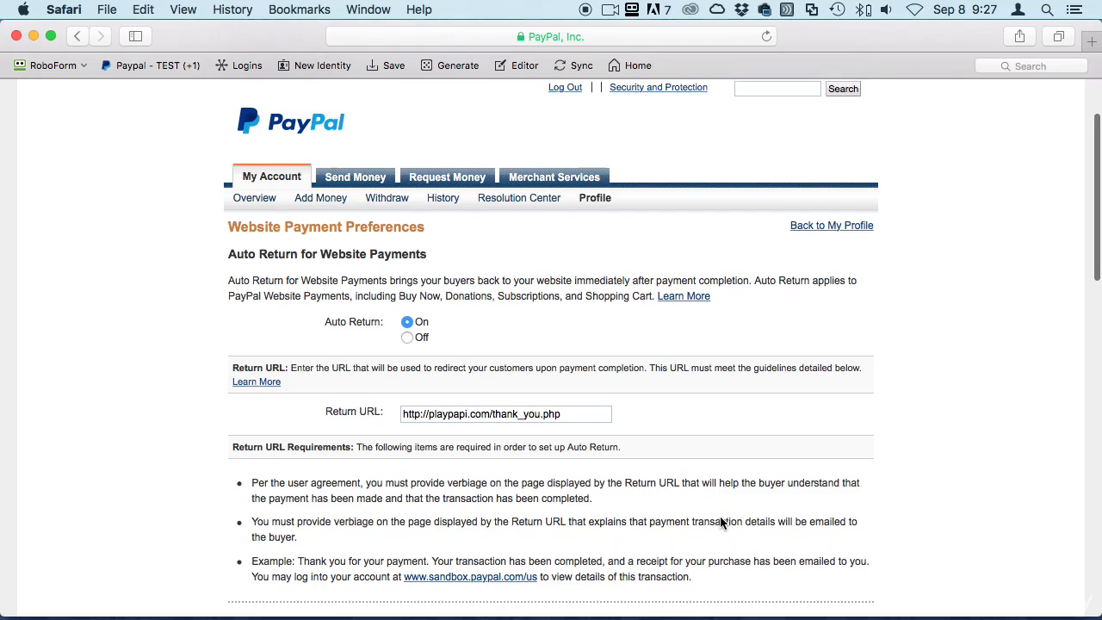
scroll(659, 405, down, 5)
scroll(494, 379, up, 5)
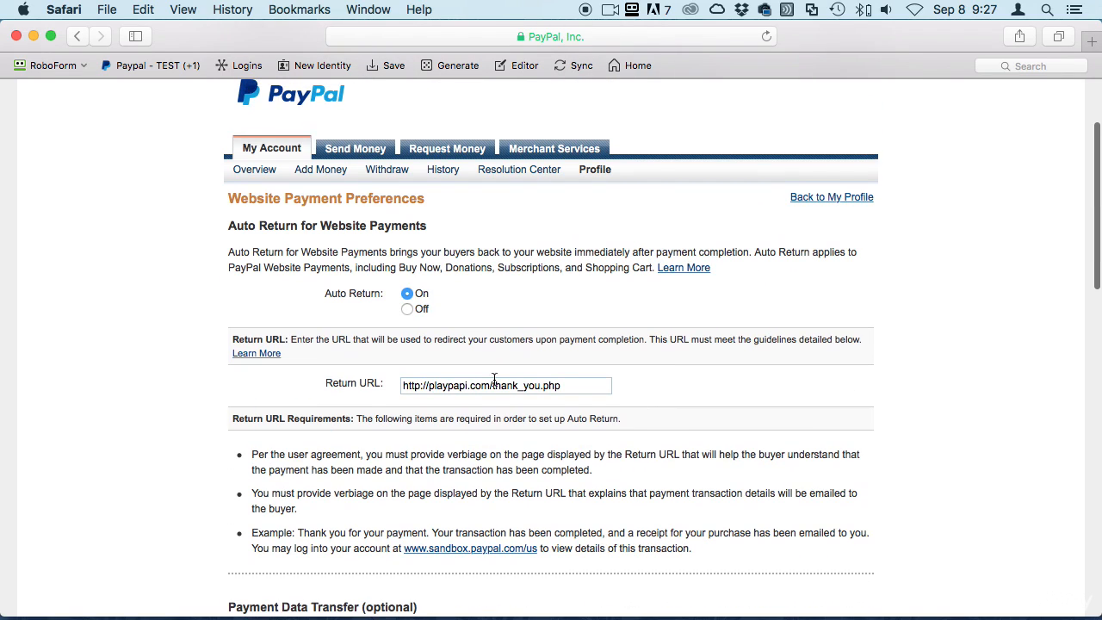
drag(428, 385, 573, 383)
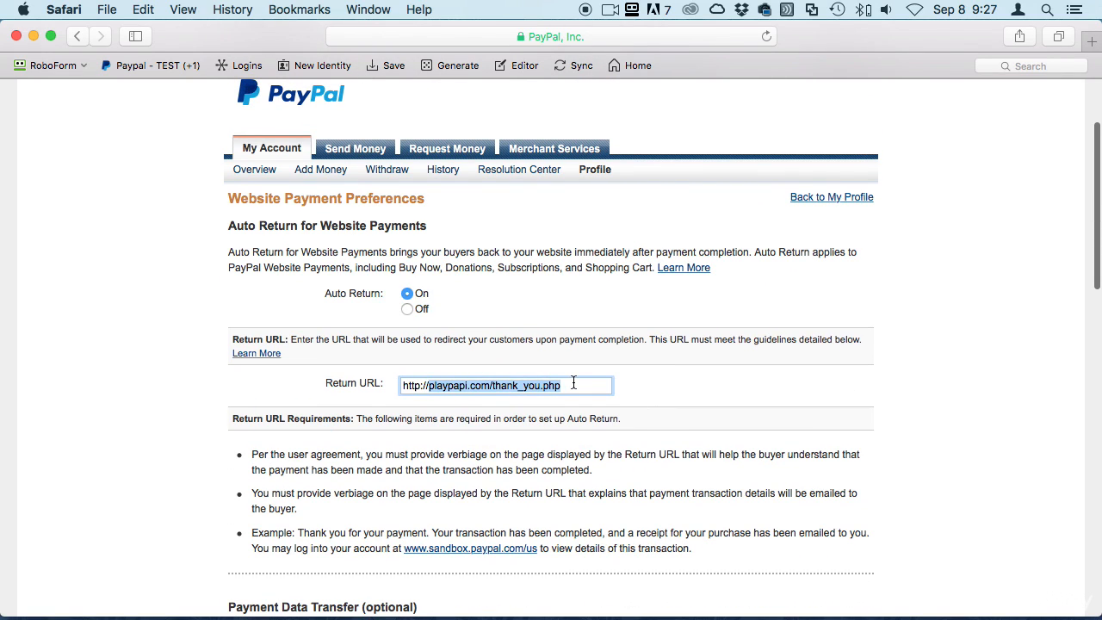
click(511, 387)
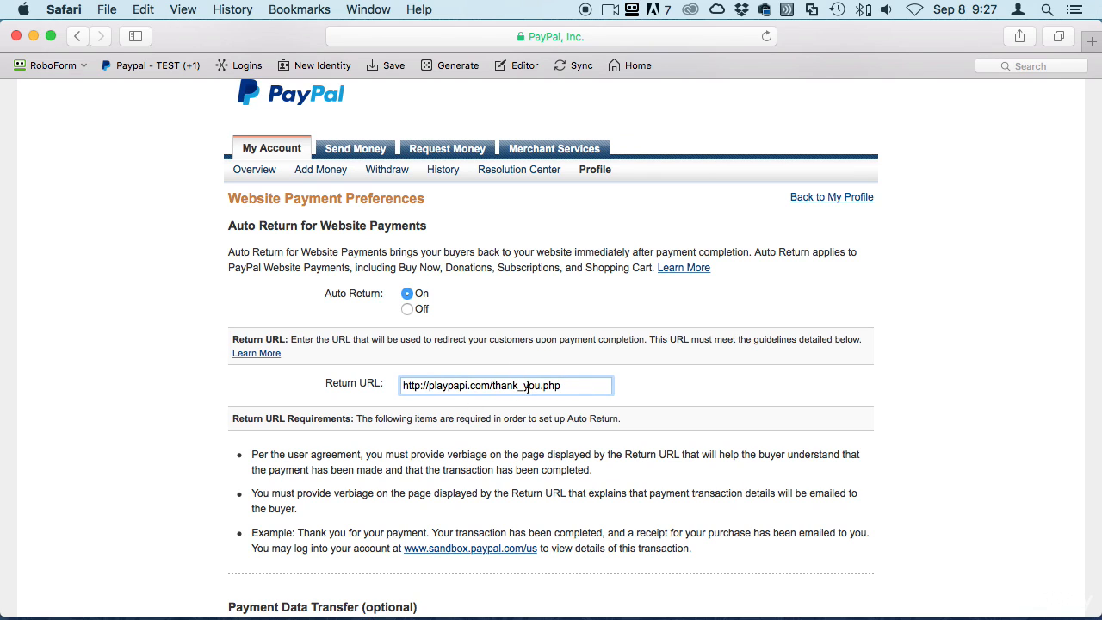
scroll(574, 402, down, 10)
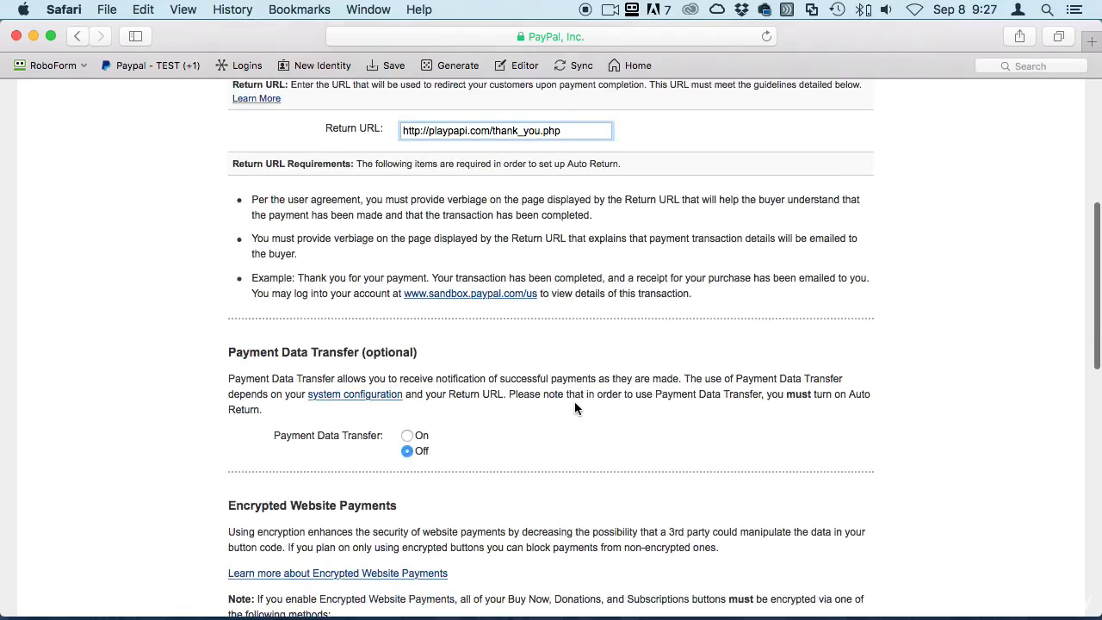
scroll(668, 265, down, 5)
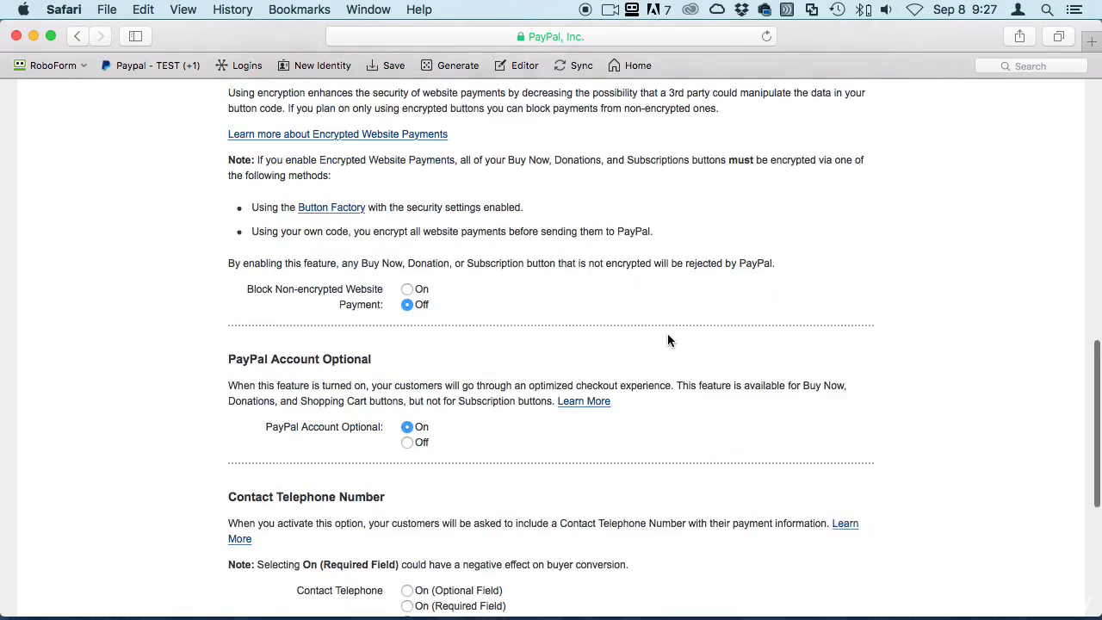
scroll(634, 347, up, 18)
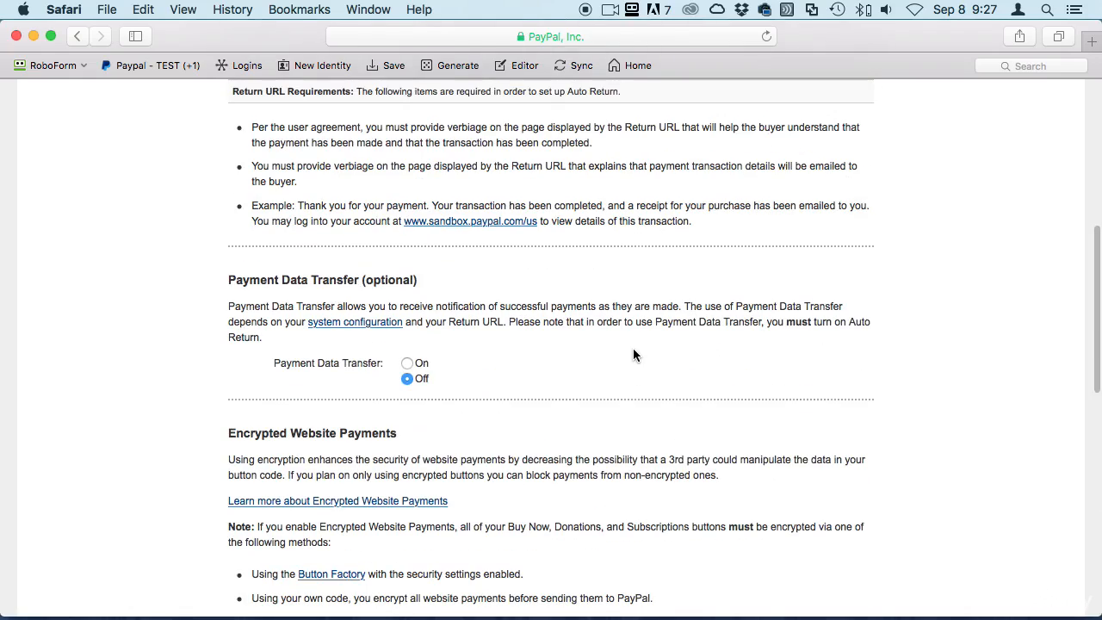
click(702, 525)
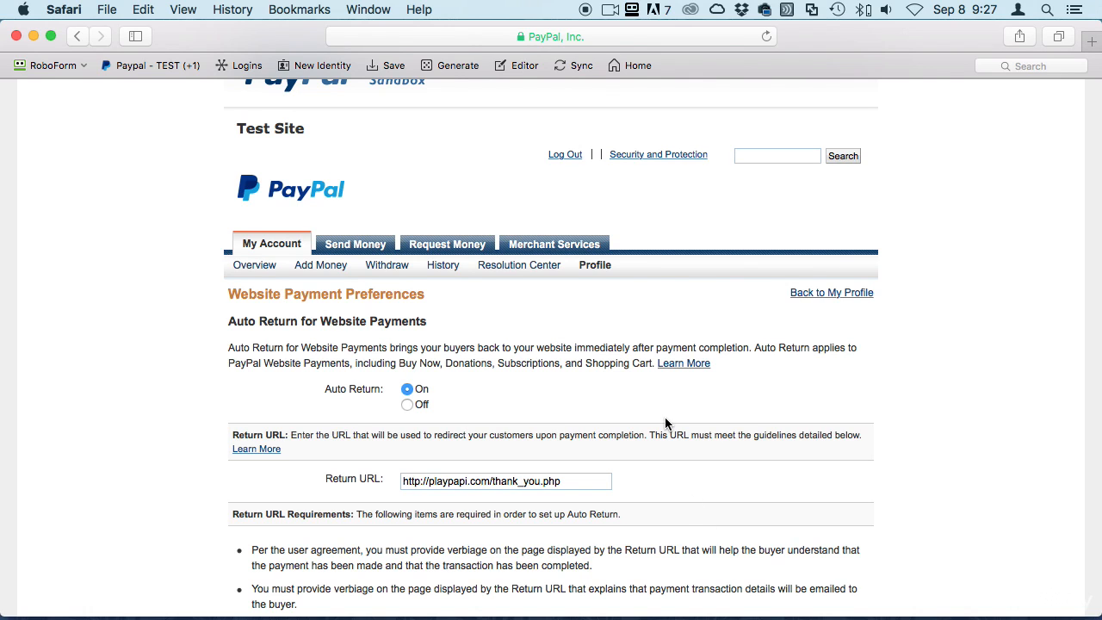
scroll(652, 523, down, 15)
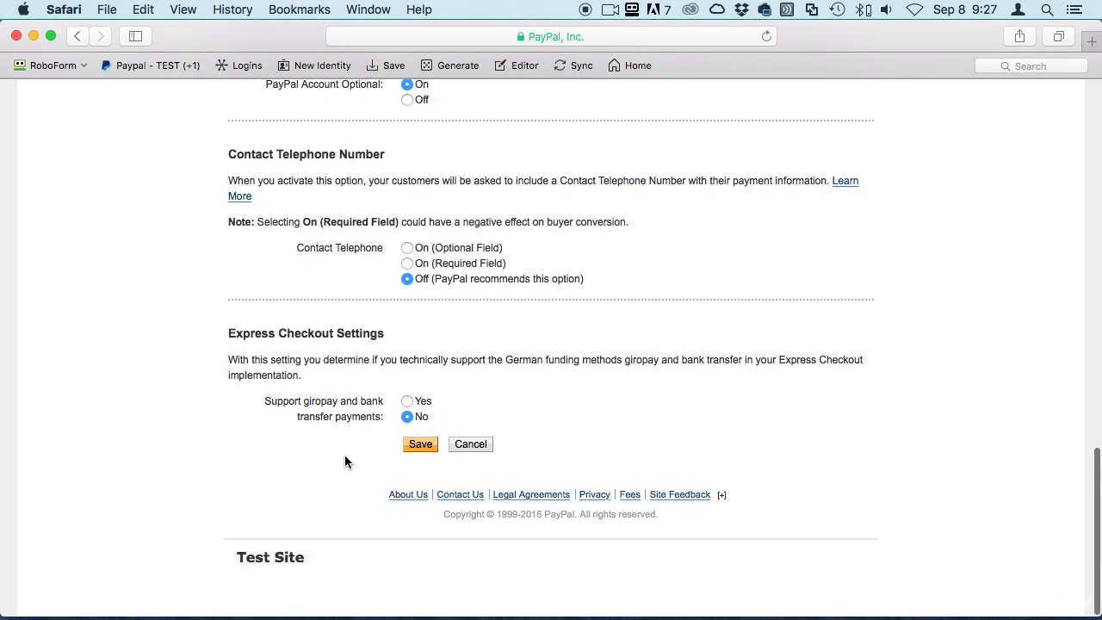
Save the preferences and confirm 'You have successfully saved your preferences.' on Profile Summary
click(420, 444)
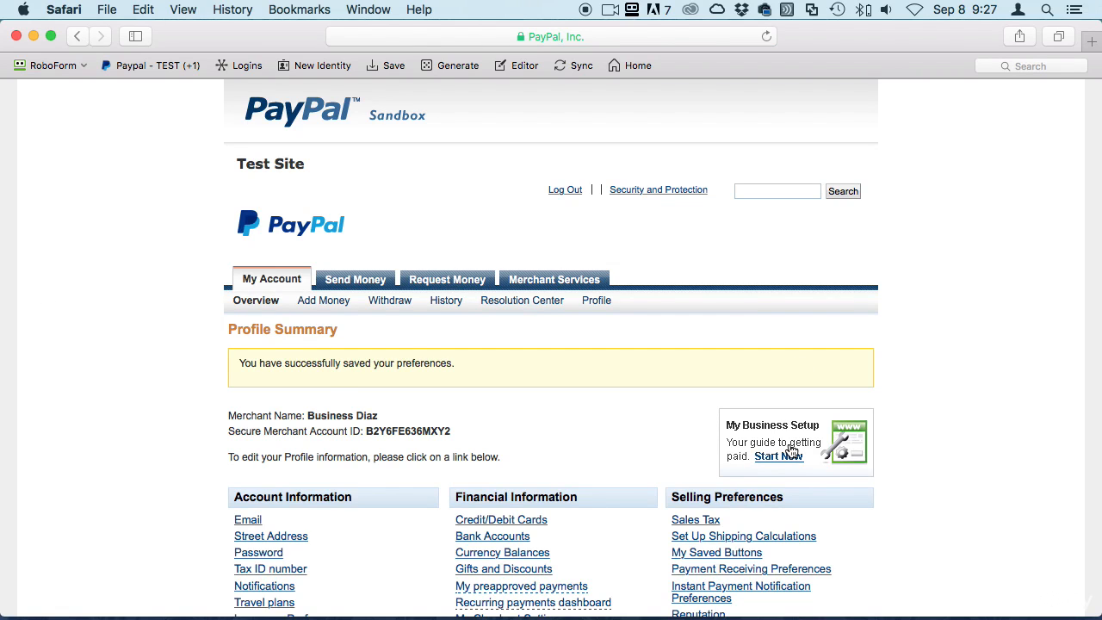
scroll(628, 399, down, 5)
scroll(630, 401, up, 5)
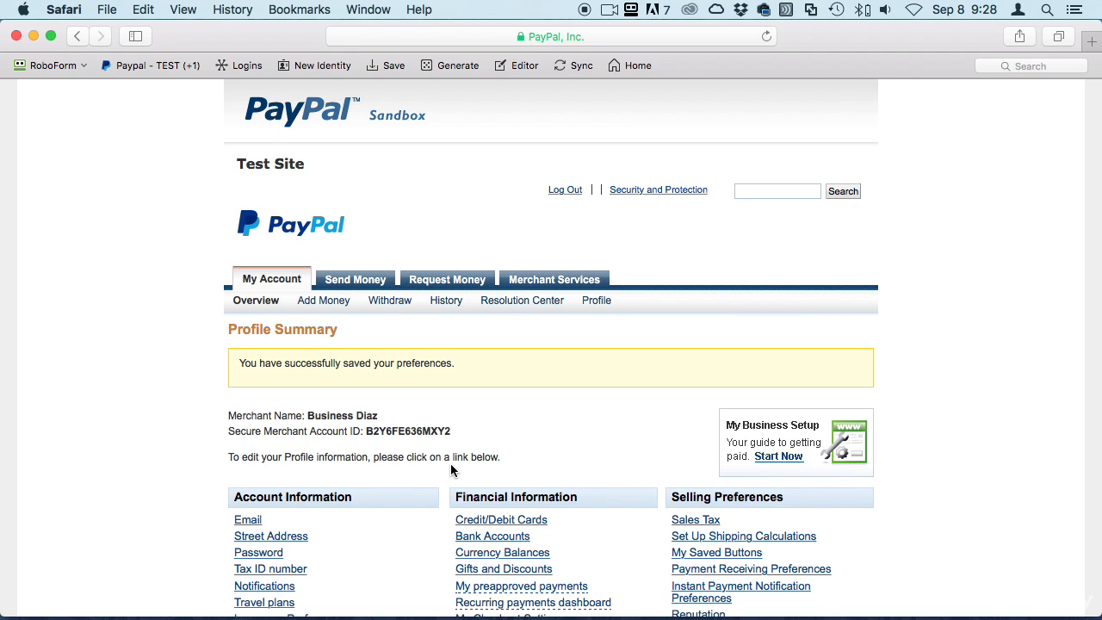
scroll(974, 345, down, 5)
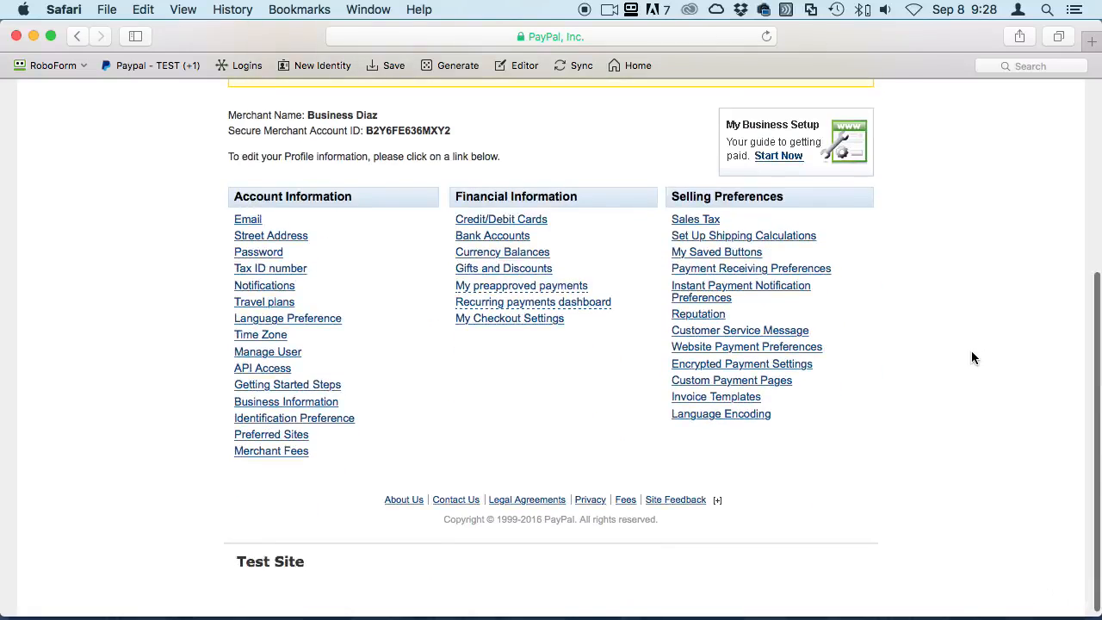
scroll(971, 356, up, 5)
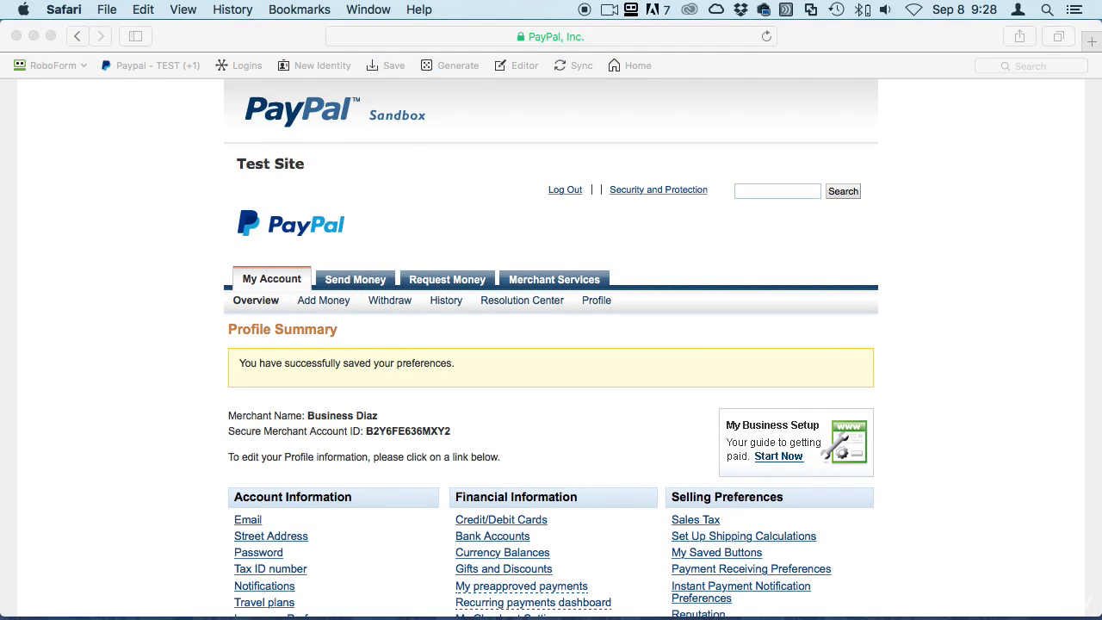